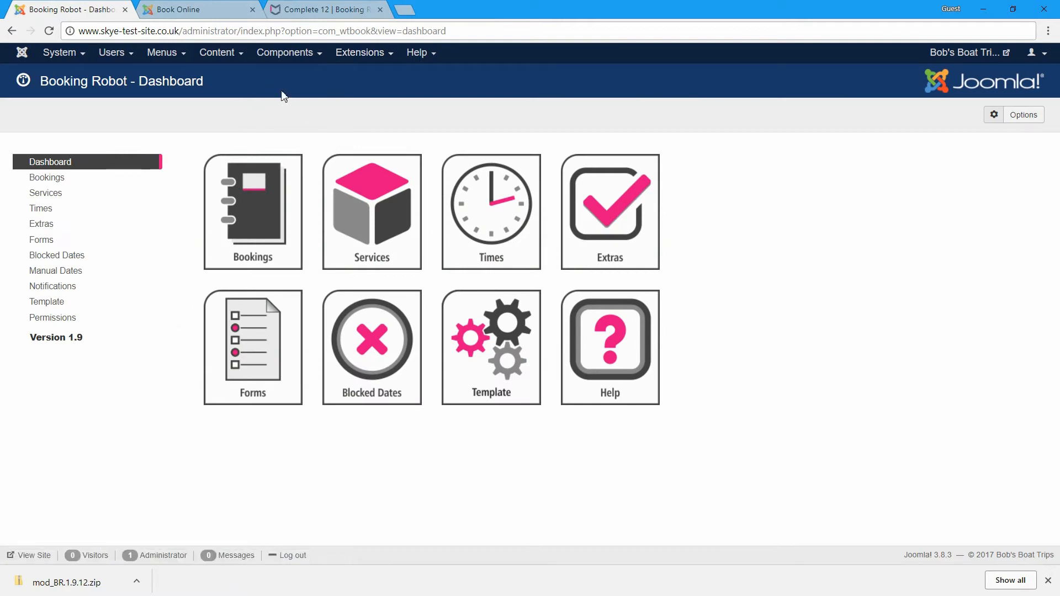
# - Install the mod_BR.1.9.12.zip package by uploading it in the Extensions installer
pyautogui.click(23, 54)
pyautogui.click(365, 54)
pyautogui.moveTo(376, 77)
pyautogui.click(455, 74)
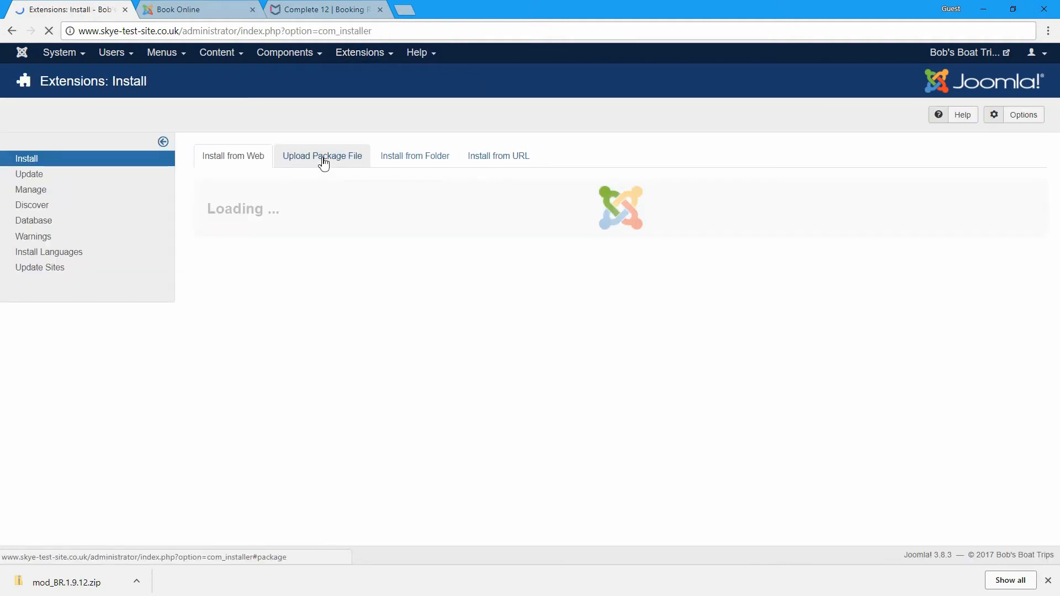
pyautogui.click(323, 161)
pyautogui.moveTo(72, 584); pyautogui.dragTo(506, 391)
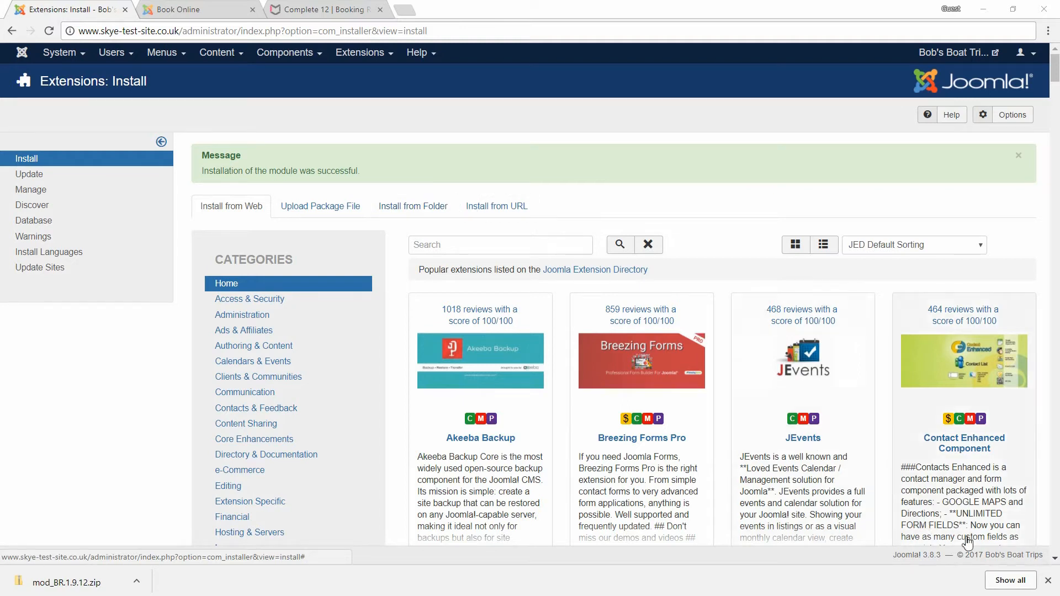
# - Dismiss the downloads bar and check the public Book Online page before returning to the admin
pyautogui.click(1048, 581)
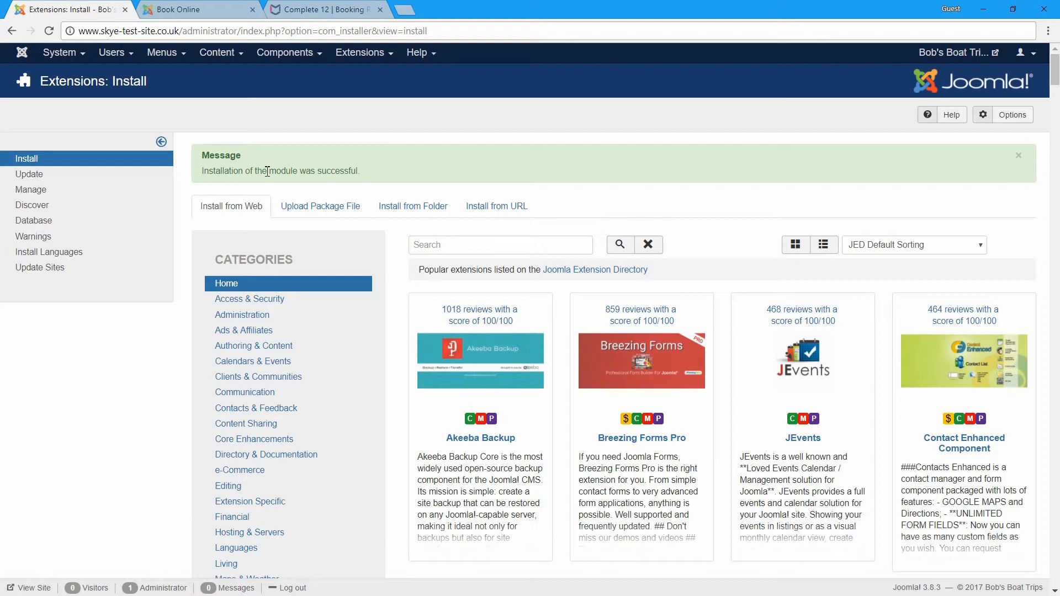
pyautogui.click(207, 10)
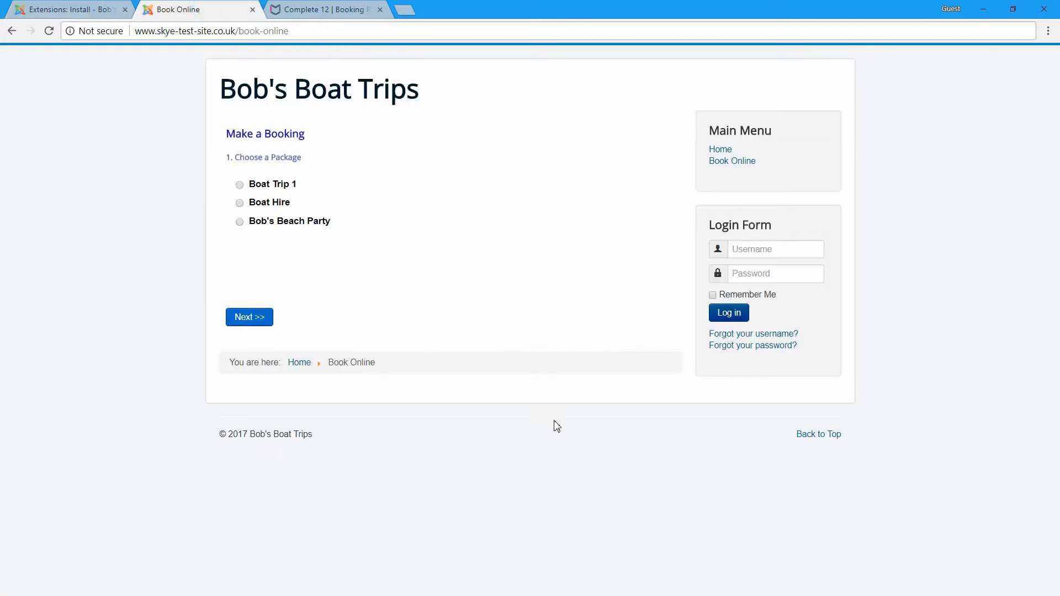
pyautogui.click(92, 9)
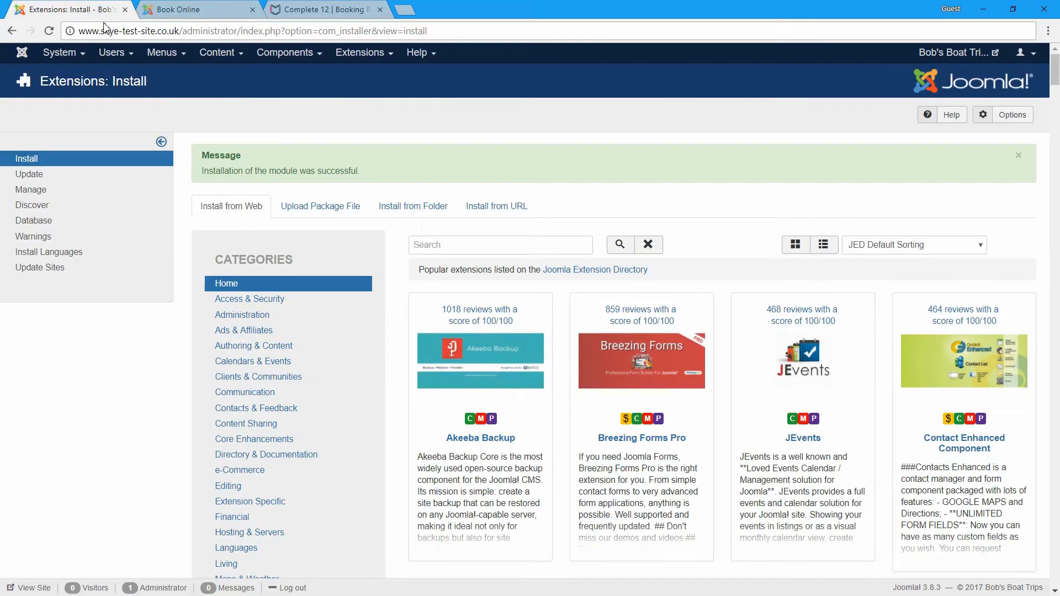
# - Create the 'Booking Module' article in category Site with Registered access and save it
pyautogui.moveTo(219, 55)
pyautogui.click(218, 74)
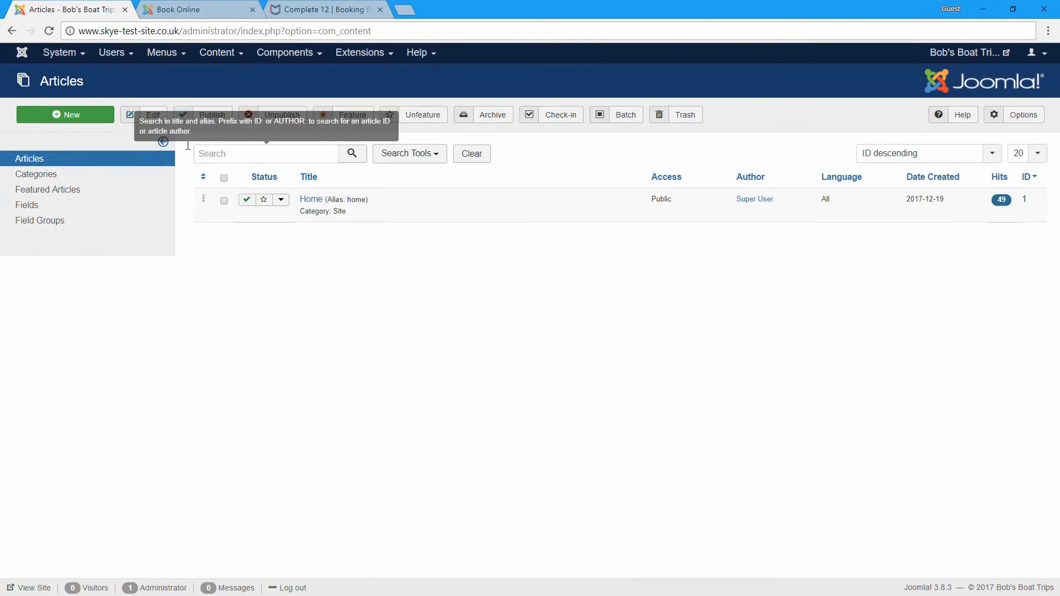
pyautogui.click(96, 117)
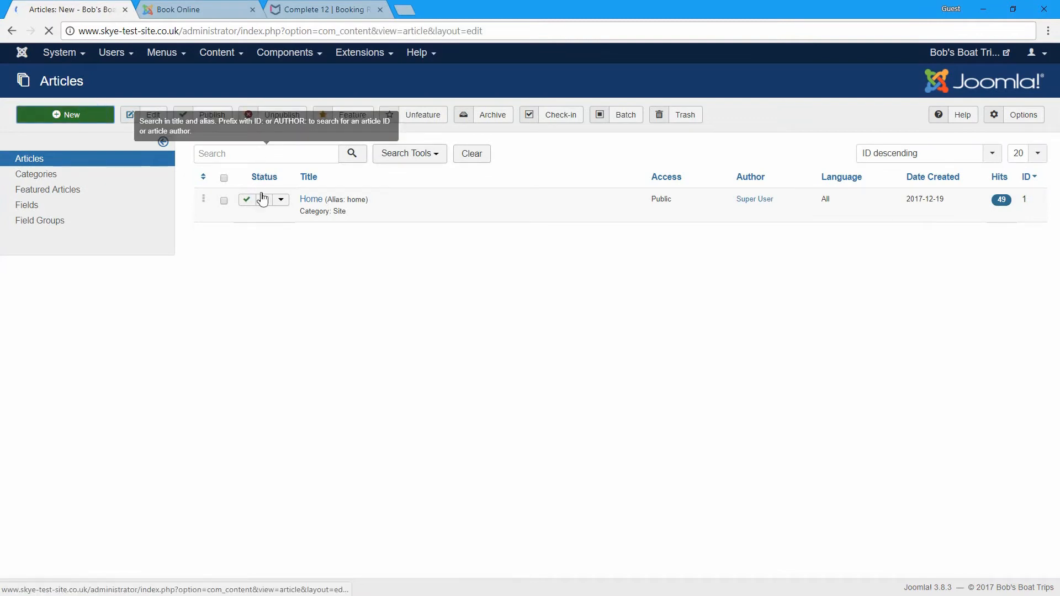
pyautogui.click(106, 152)
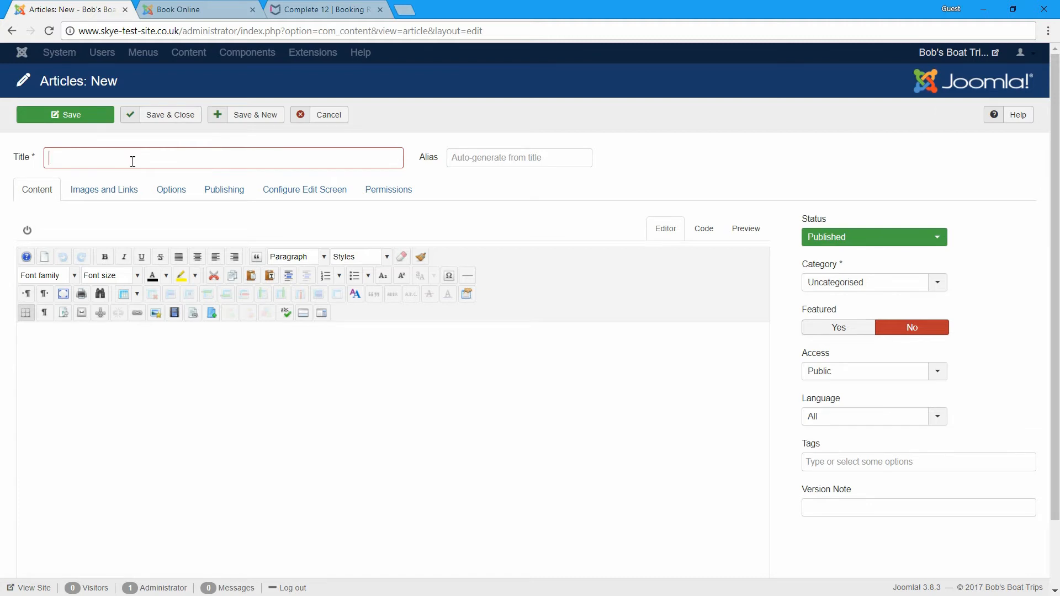
pyautogui.write('Booking Module')
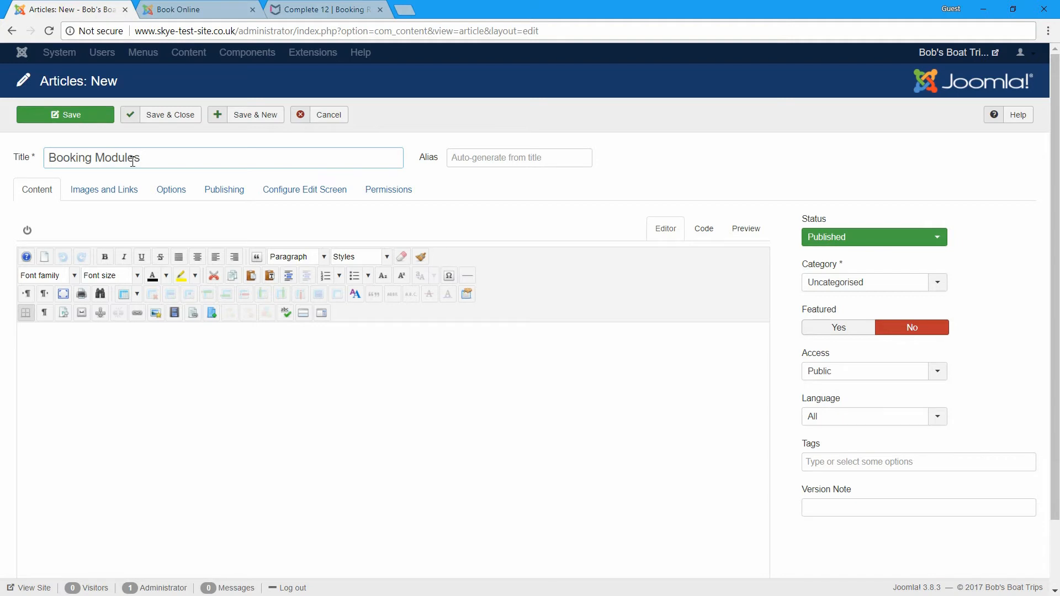
pyautogui.click(833, 282)
pyautogui.click(832, 338)
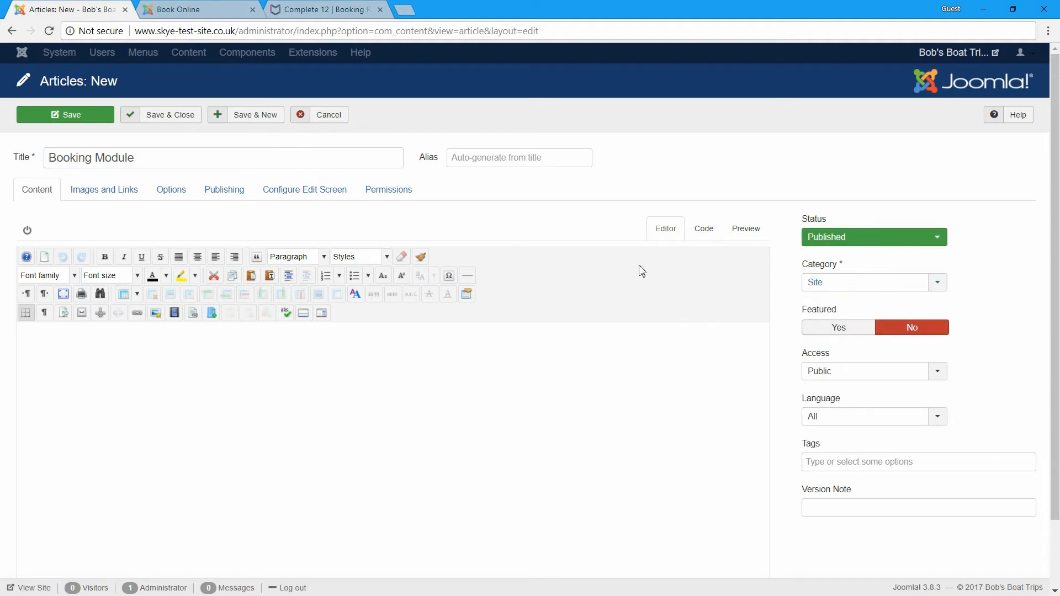
pyautogui.click(836, 378)
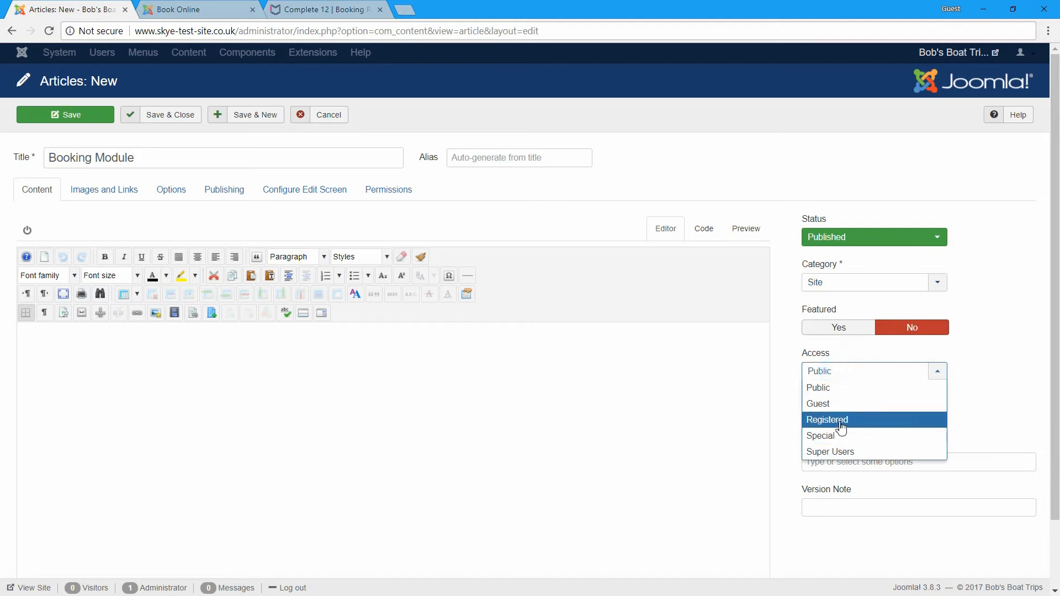
pyautogui.click(838, 421)
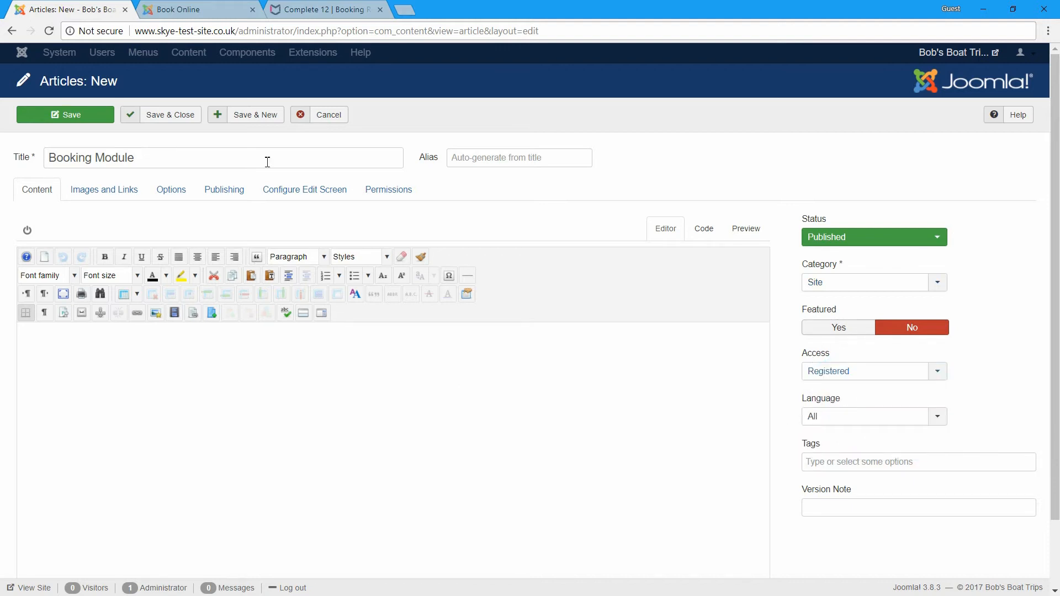
pyautogui.click(157, 114)
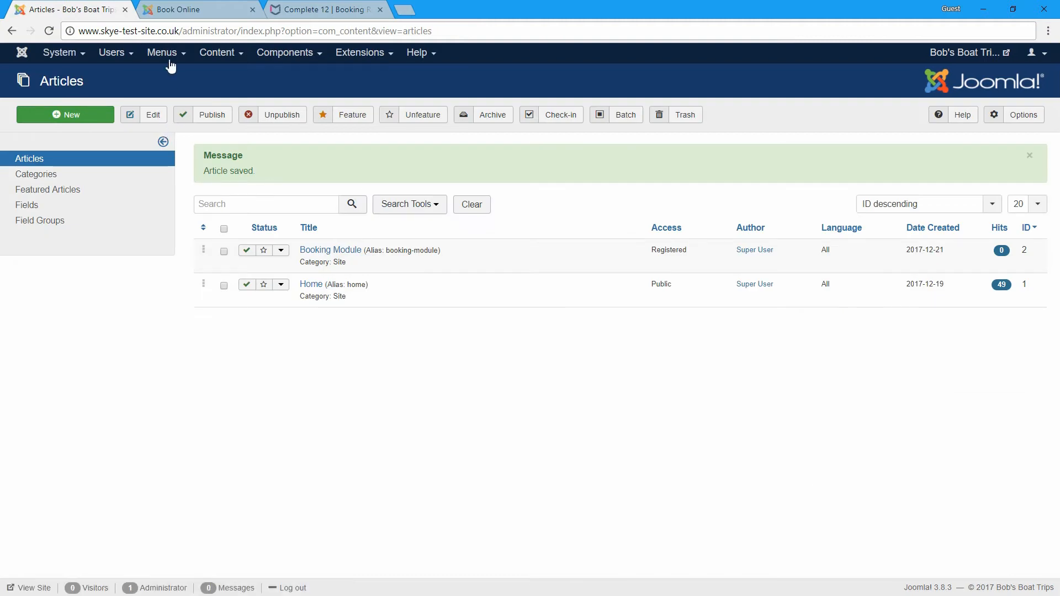
# - Start a new Main Menu item titled 'Module'
pyautogui.moveTo(171, 66)
pyautogui.click(178, 142)
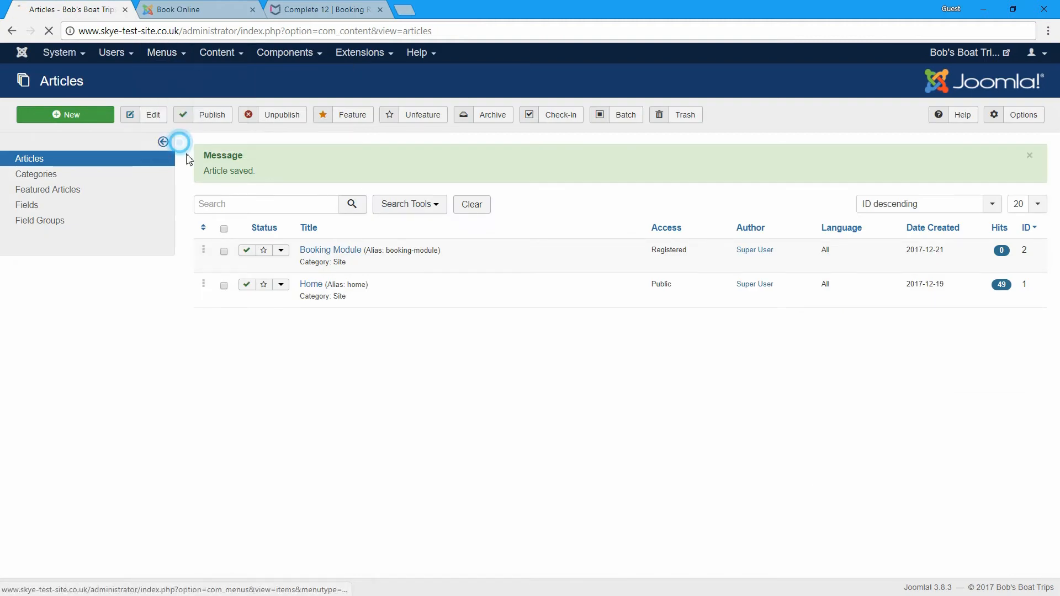
pyautogui.click(79, 118)
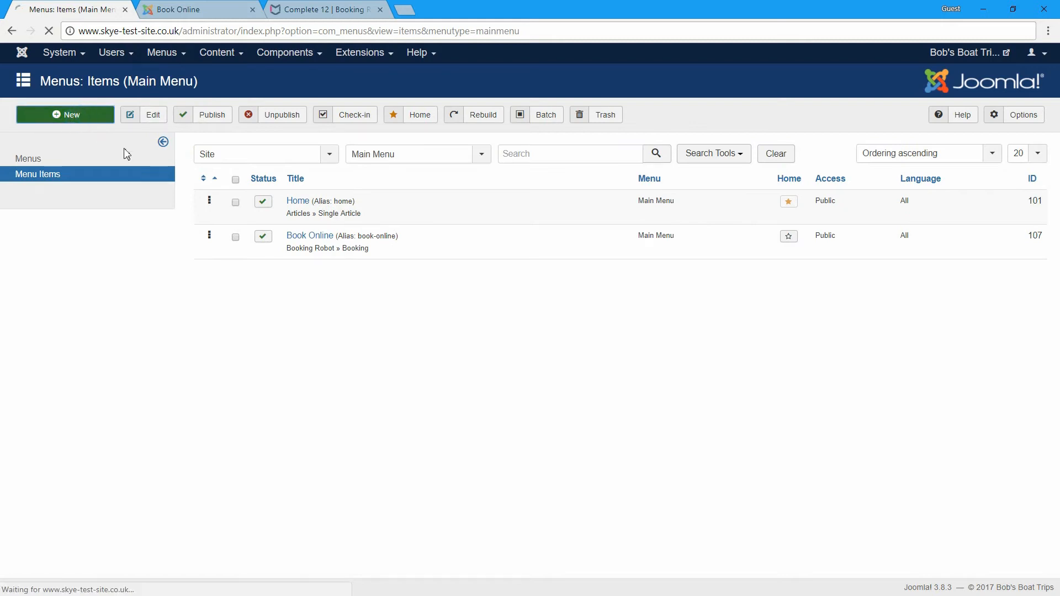
pyautogui.click(121, 161)
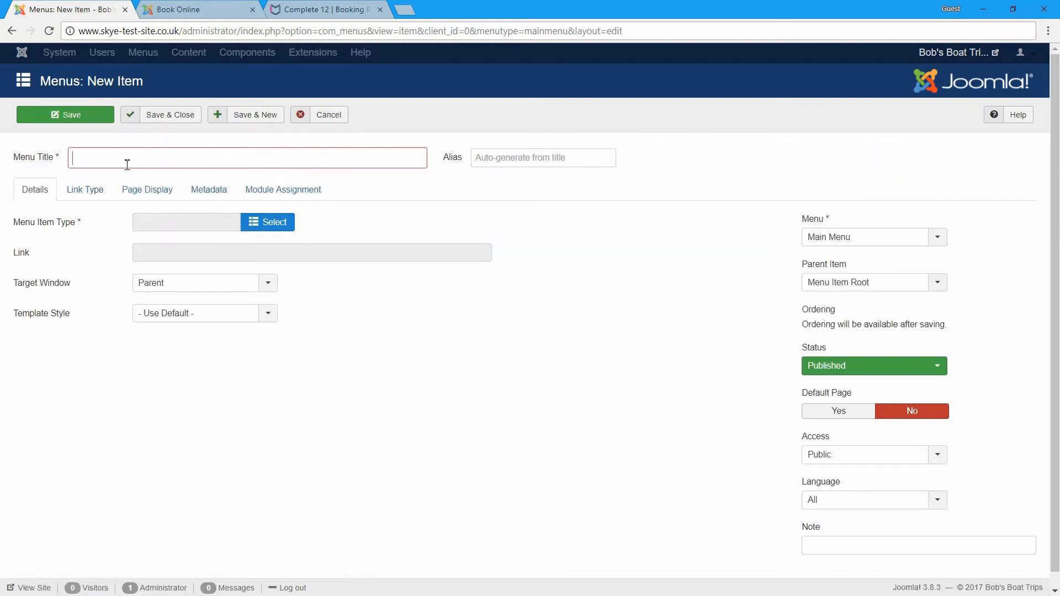
pyautogui.write('Module')
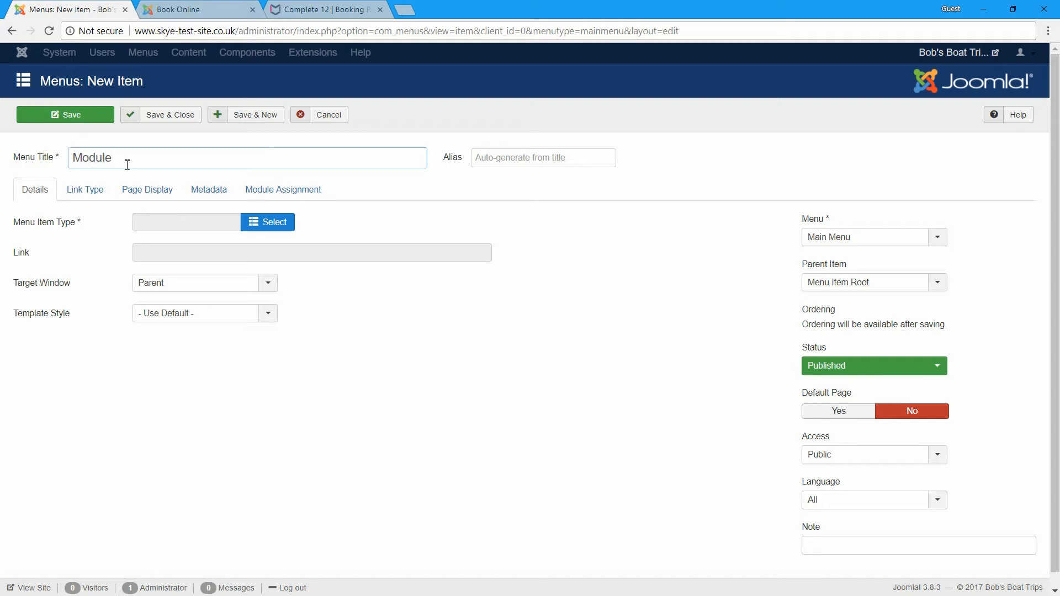
# - Make it a Single Article item showing Booking Module, with Registered access, and save
pyautogui.click(270, 225)
pyautogui.click(157, 126)
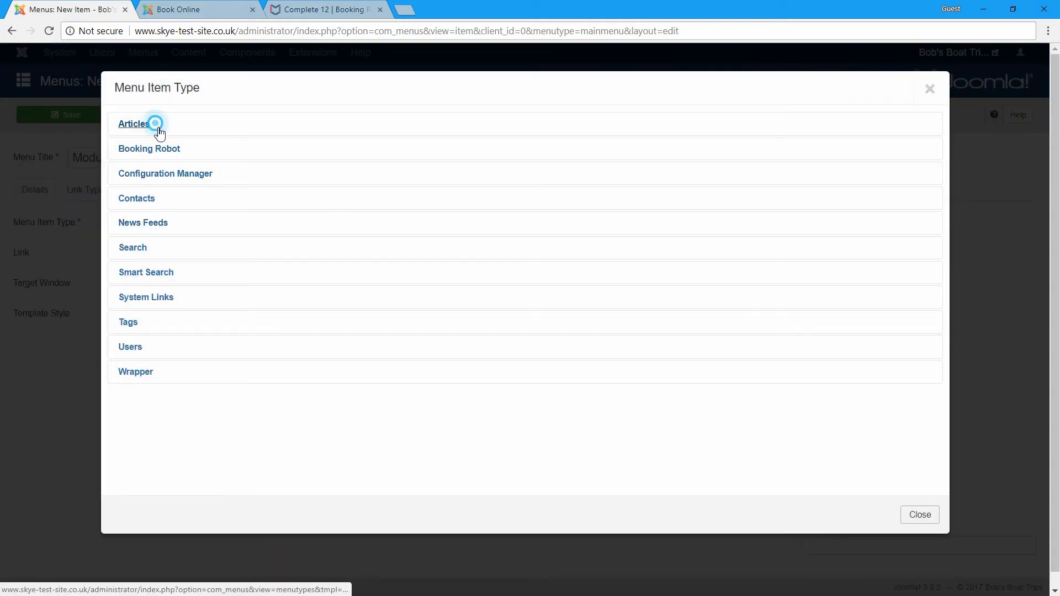
pyautogui.click(172, 303)
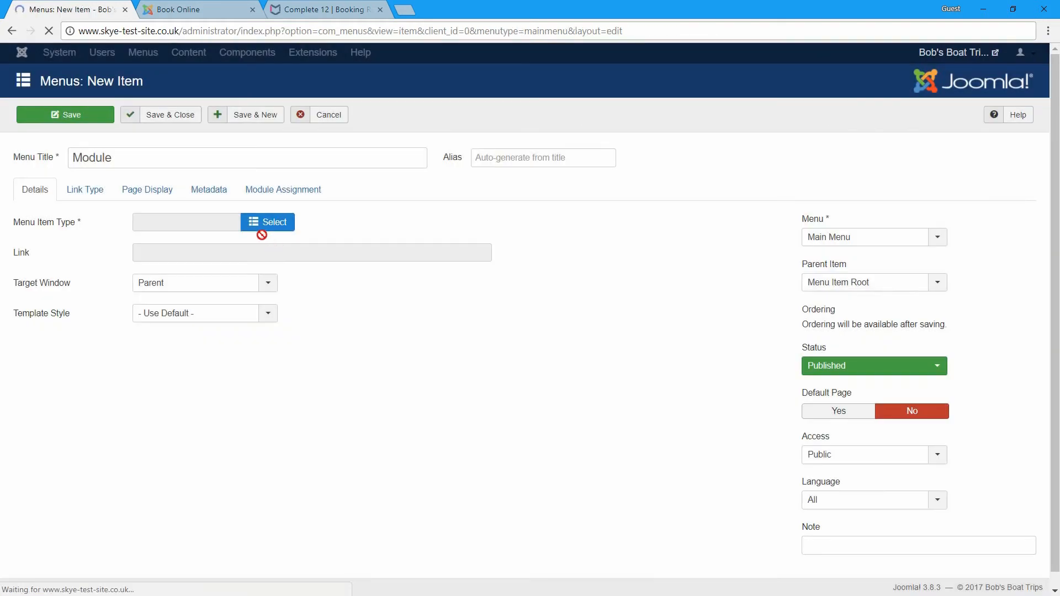
pyautogui.click(273, 251)
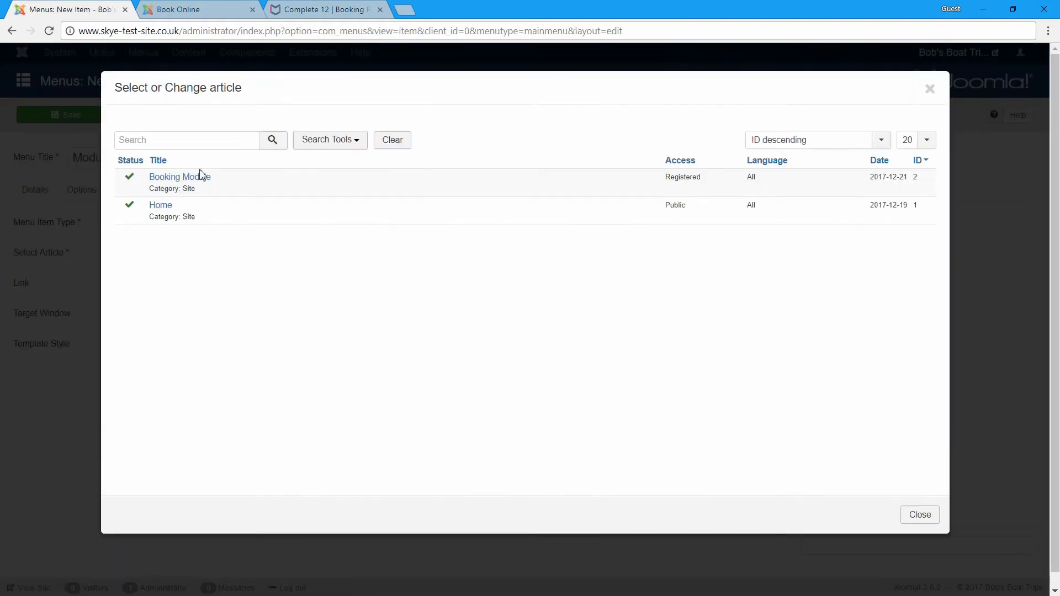
pyautogui.click(191, 177)
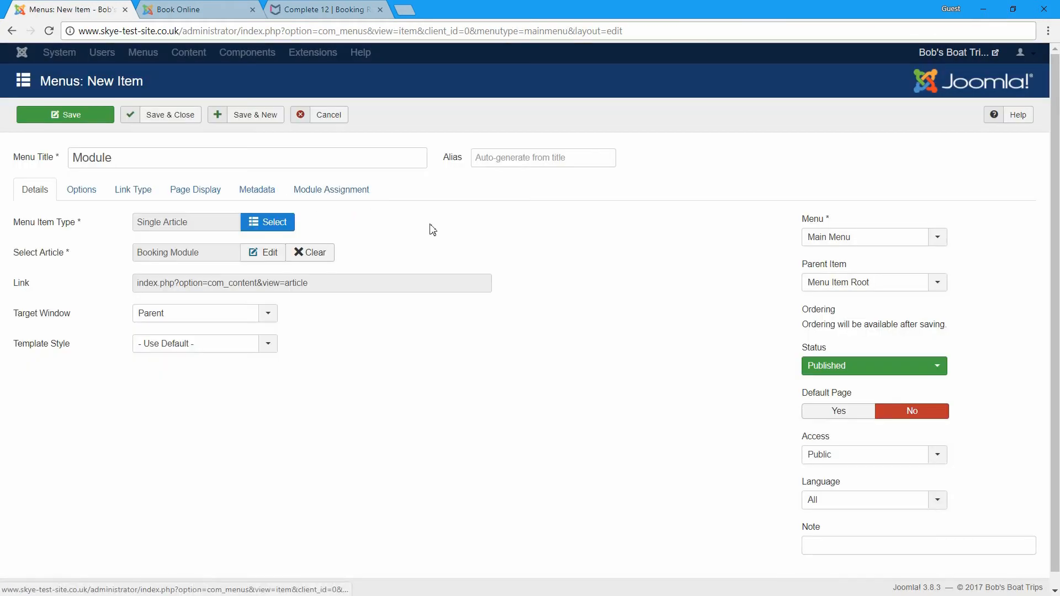
pyautogui.click(867, 454)
pyautogui.click(853, 504)
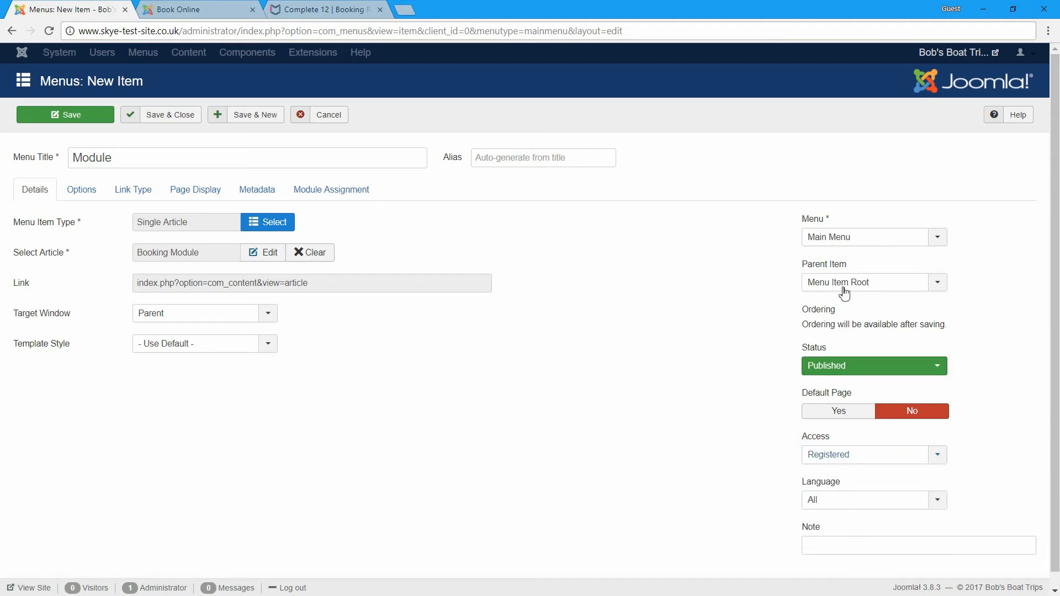
pyautogui.click(183, 123)
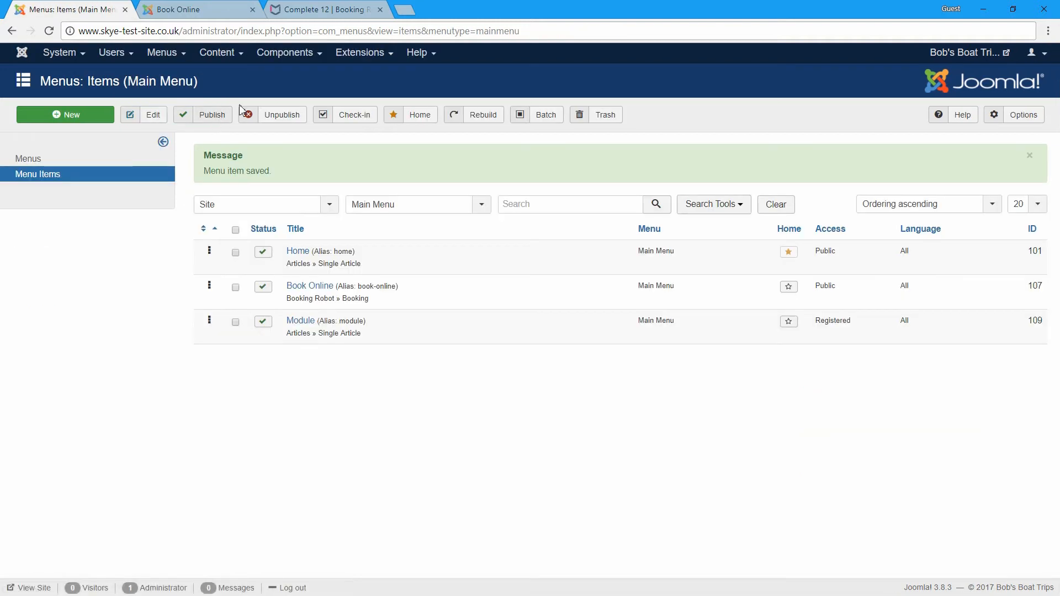
# - Open the Booking Robot Module from the site modules list and set it to Published
pyautogui.click(361, 53)
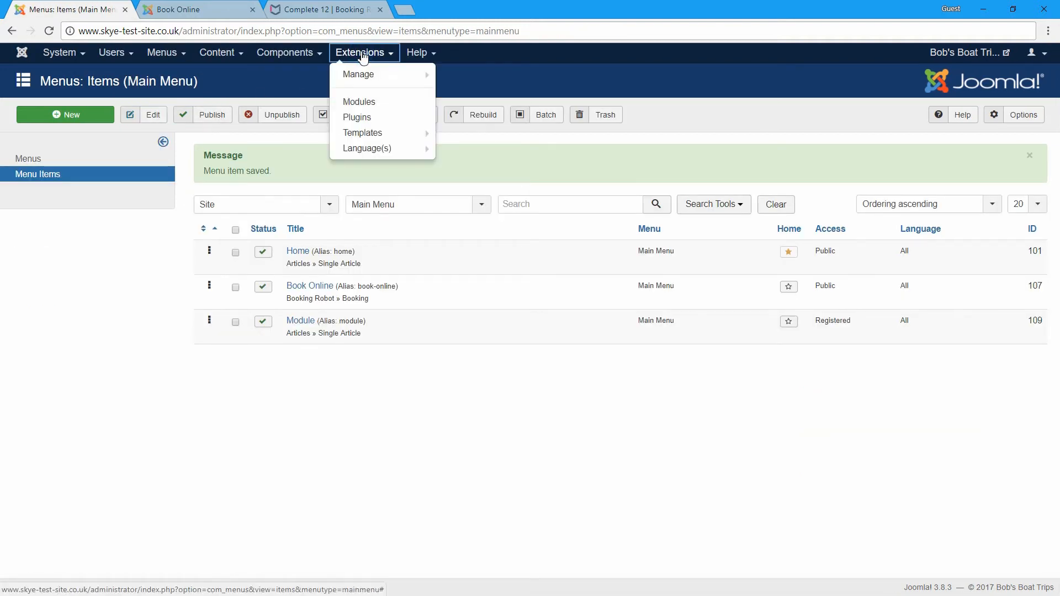
pyautogui.click(365, 102)
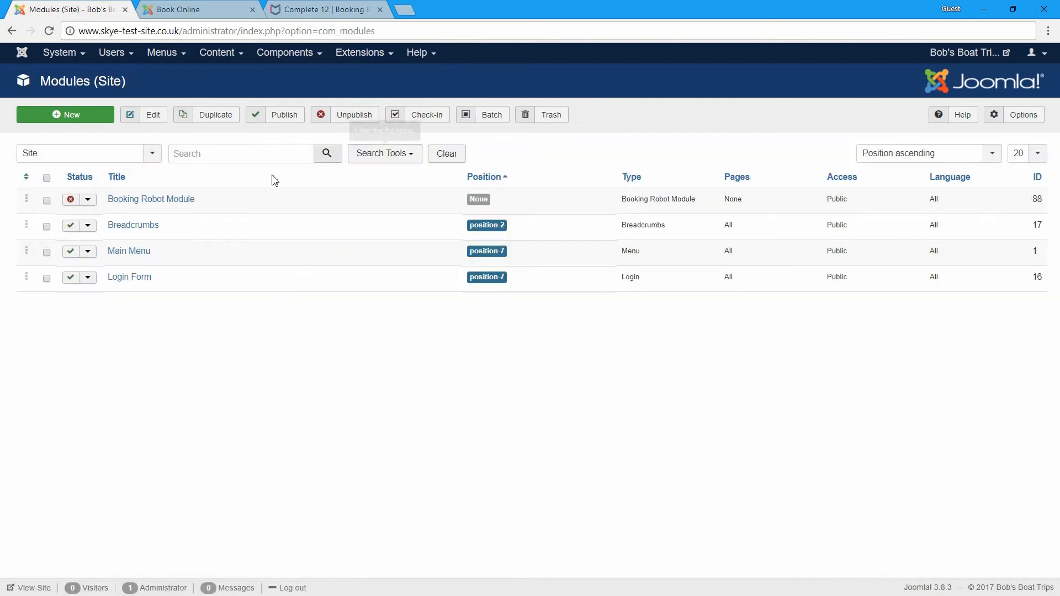
pyautogui.click(171, 204)
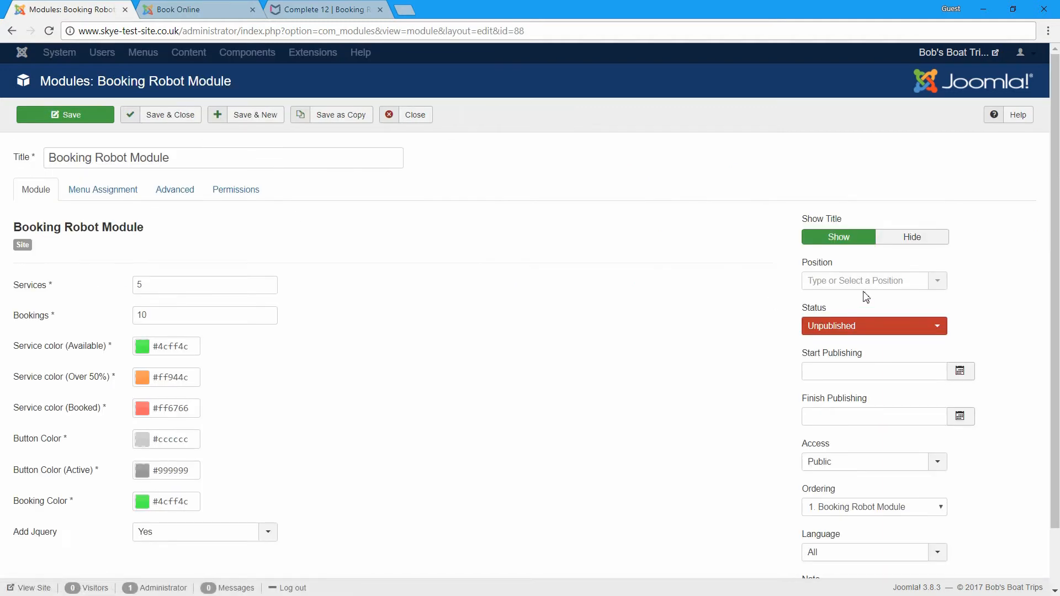
pyautogui.click(839, 327)
pyautogui.click(839, 343)
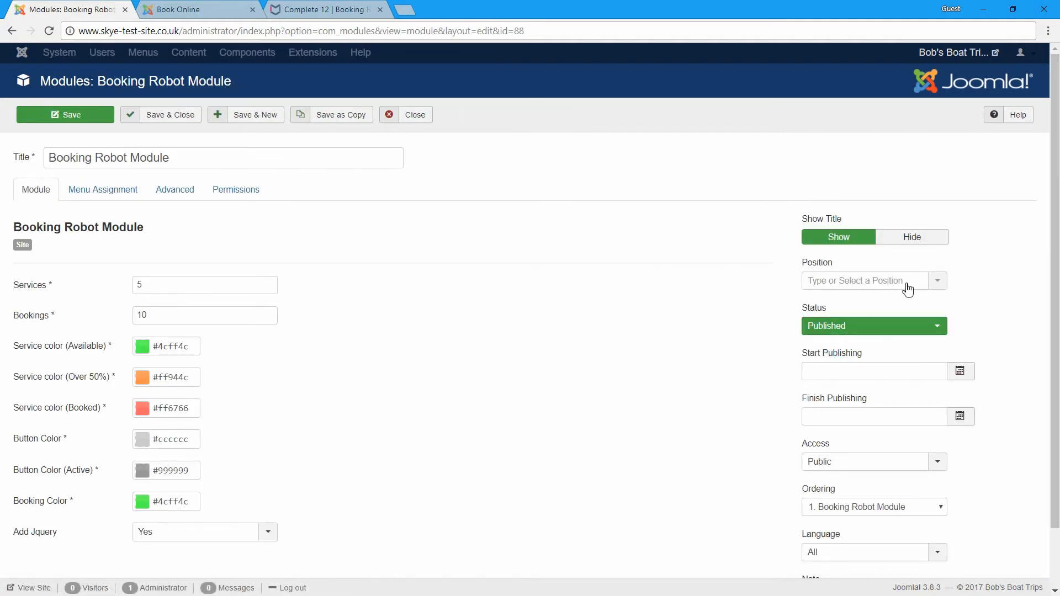
# - Place the module in the Breadcrumbs position with Registered access
pyautogui.click(933, 281)
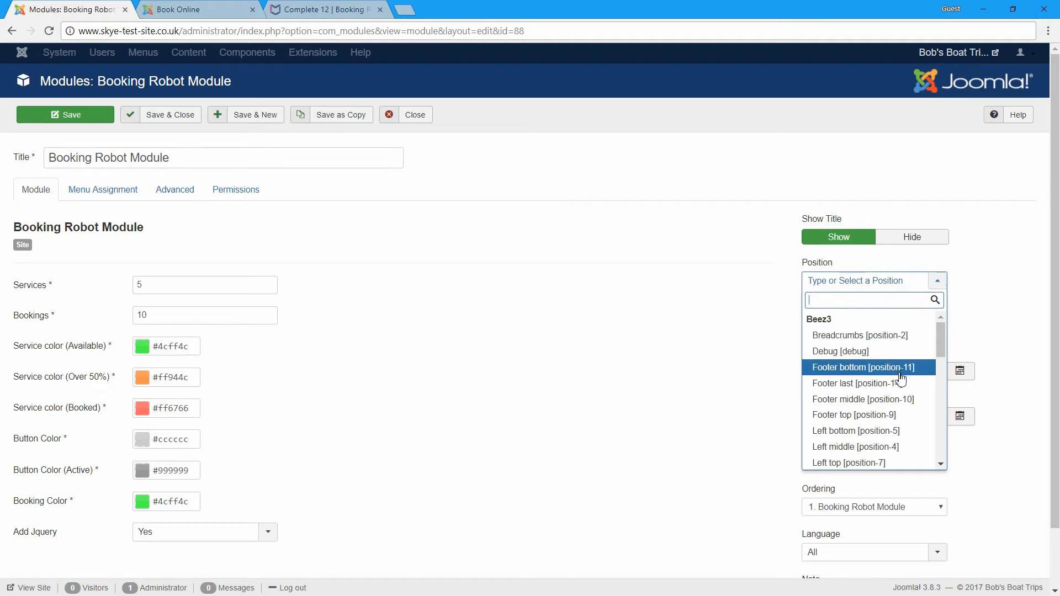
pyautogui.scroll(-5, 900, 381)
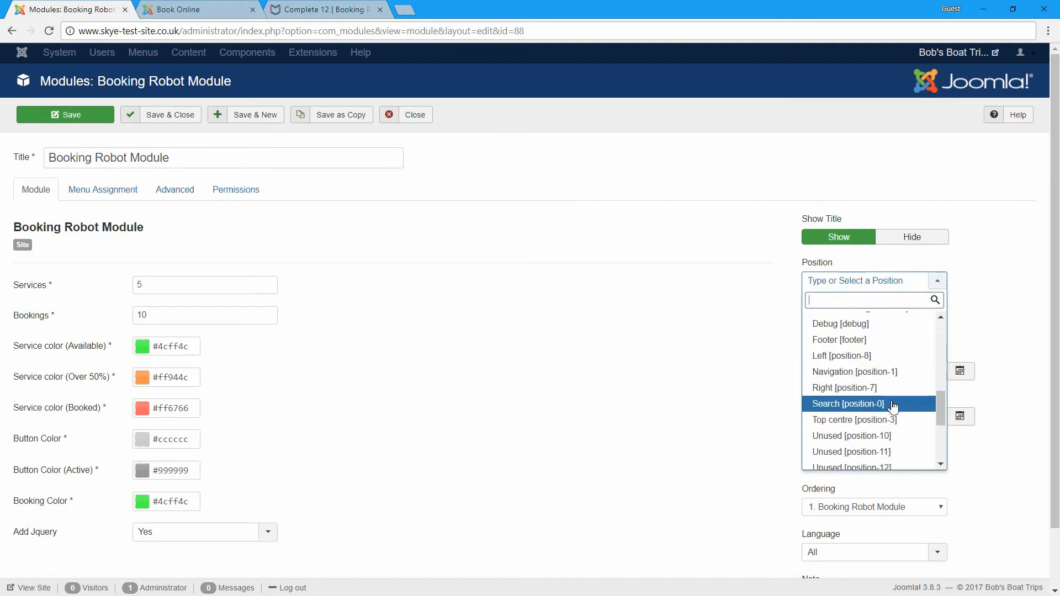
pyautogui.scroll(-3, 892, 406)
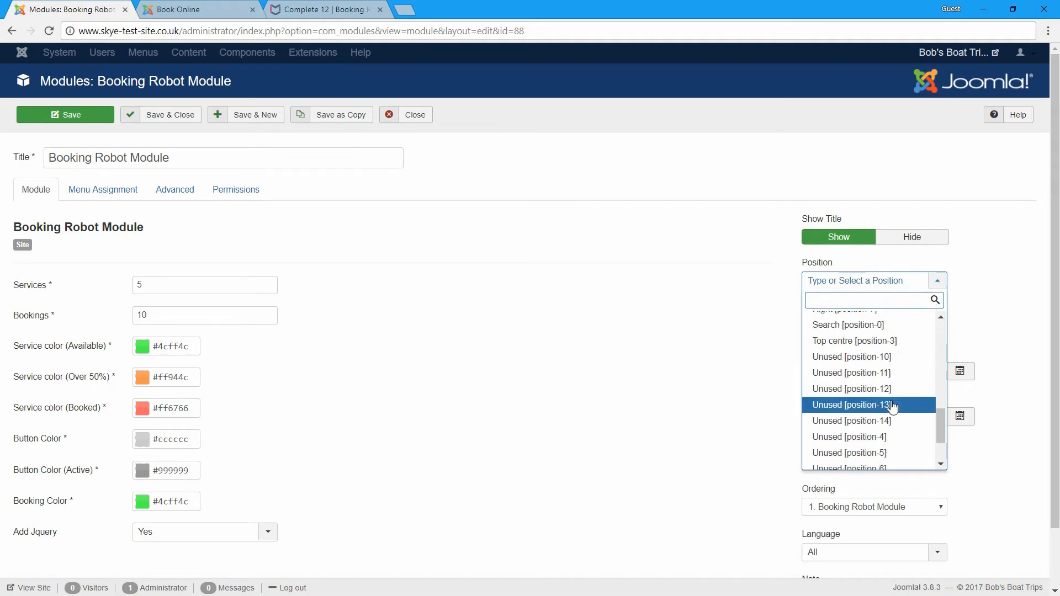
pyautogui.scroll(5, 892, 406)
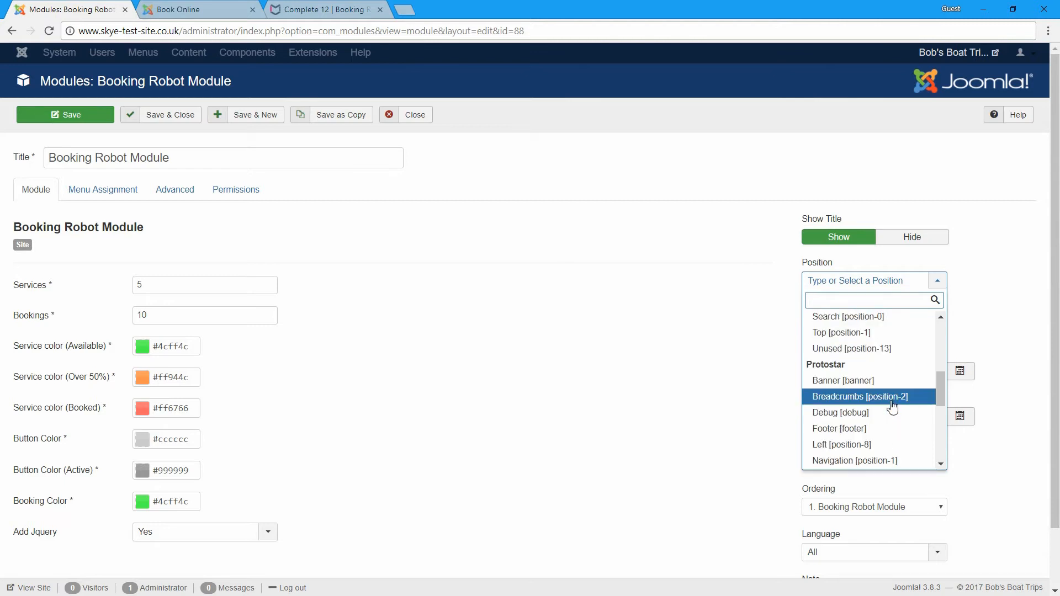
pyautogui.click(892, 407)
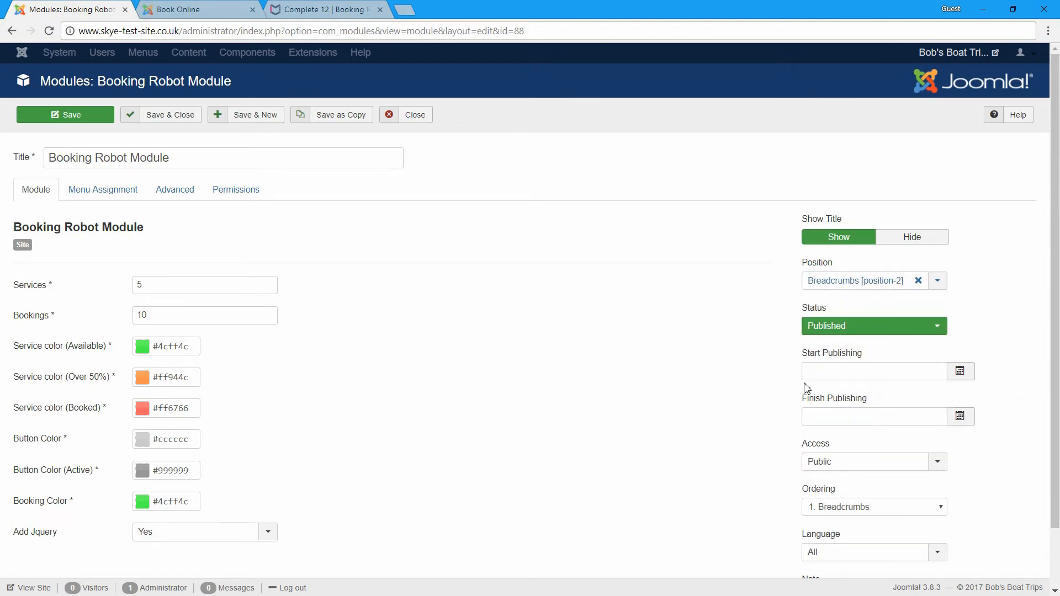
pyautogui.click(848, 468)
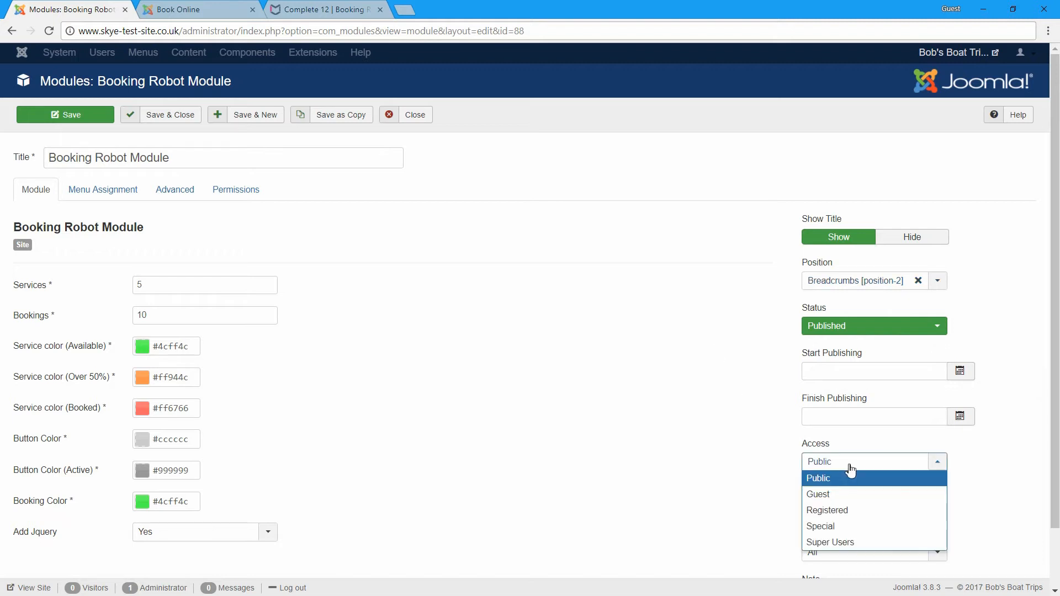
pyautogui.click(843, 511)
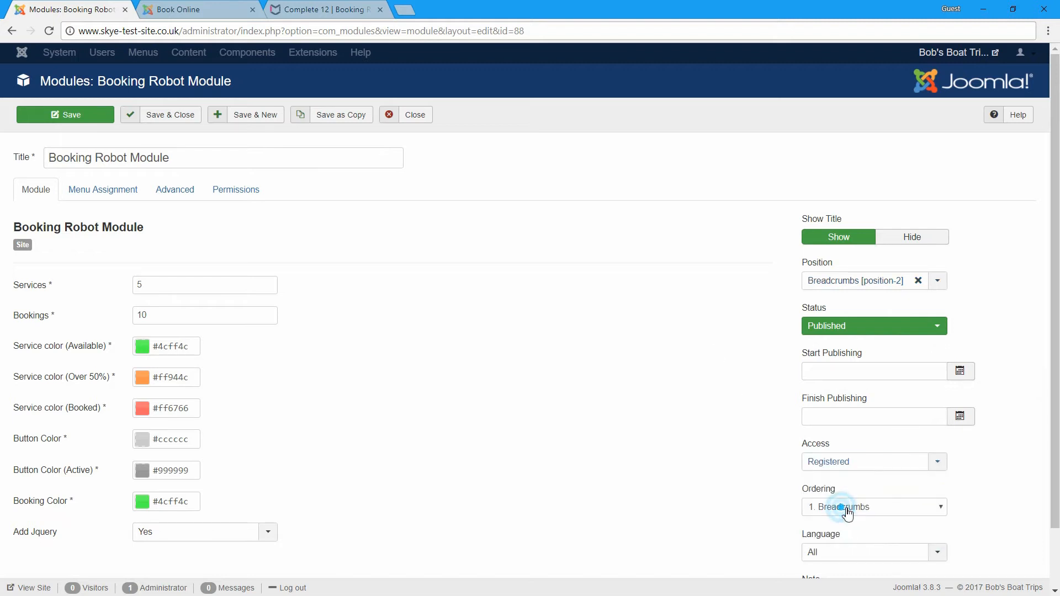
# - Assign the module only to the Module menu page and save it
pyautogui.click(117, 195)
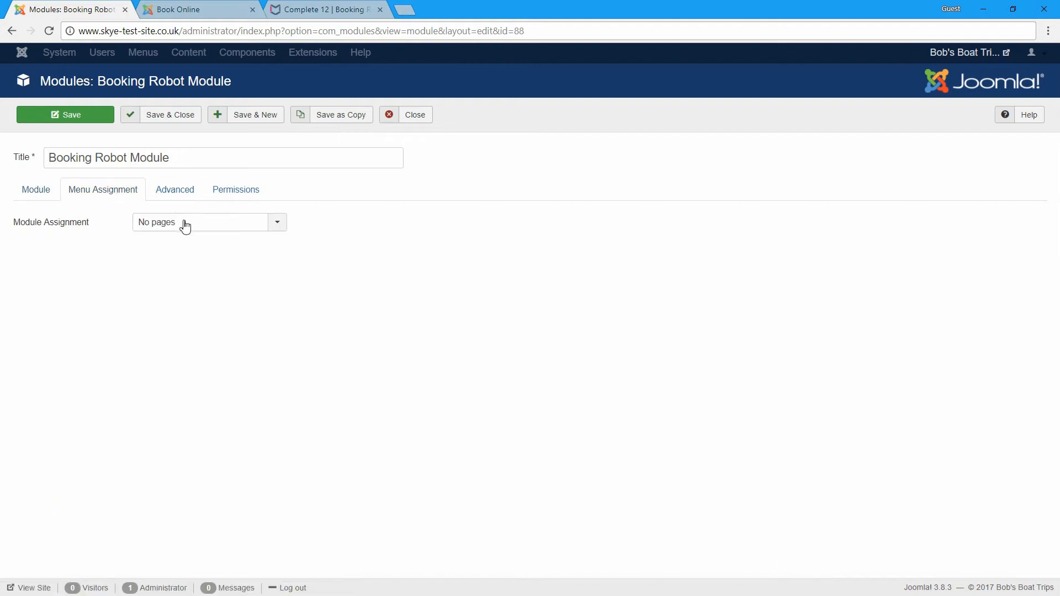
pyautogui.click(184, 223)
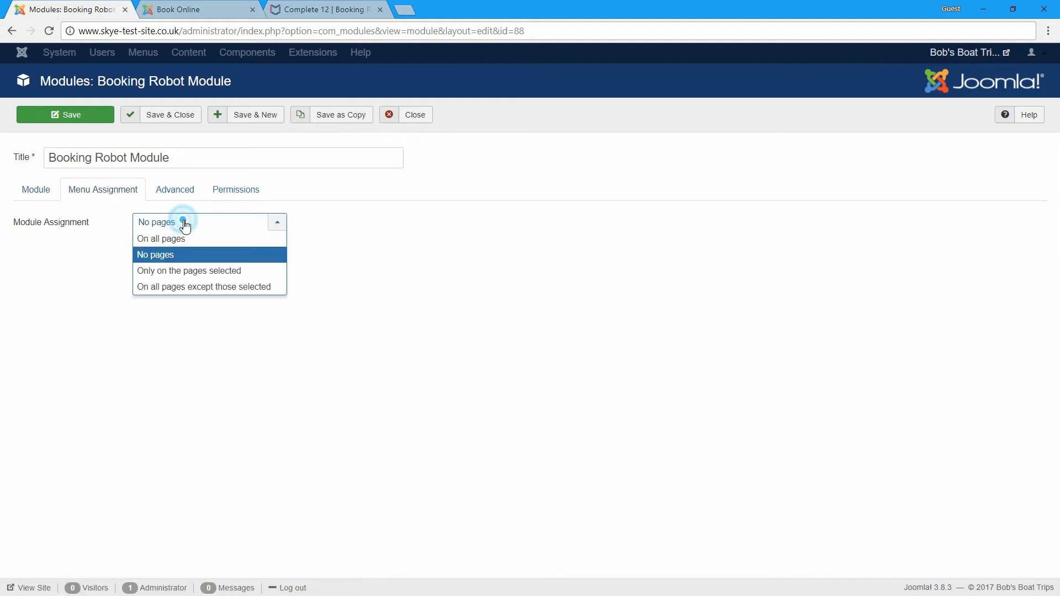
pyautogui.click(197, 271)
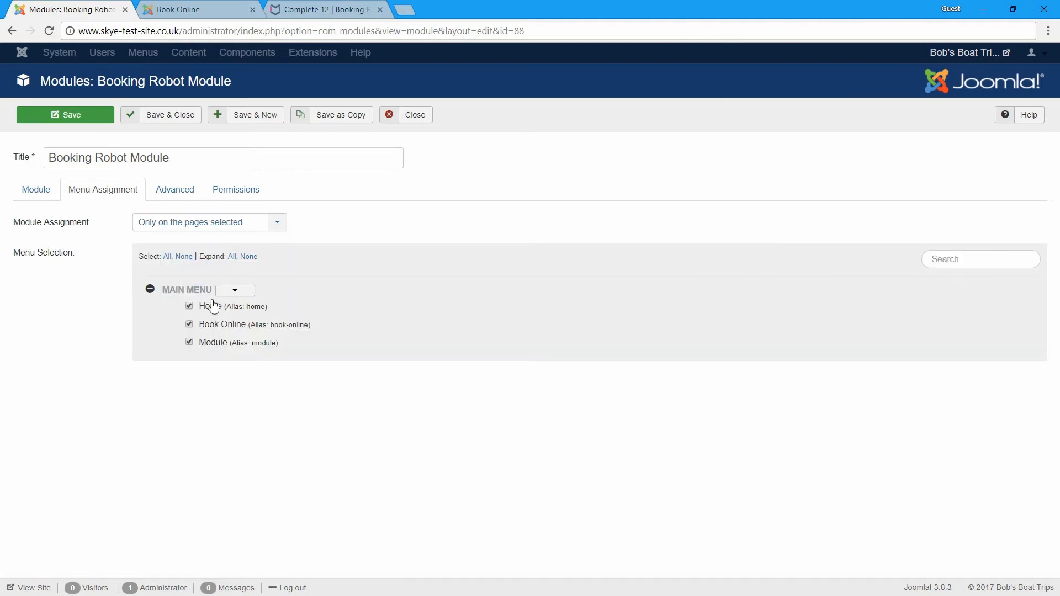
pyautogui.click(184, 256)
pyautogui.click(211, 343)
pyautogui.click(182, 113)
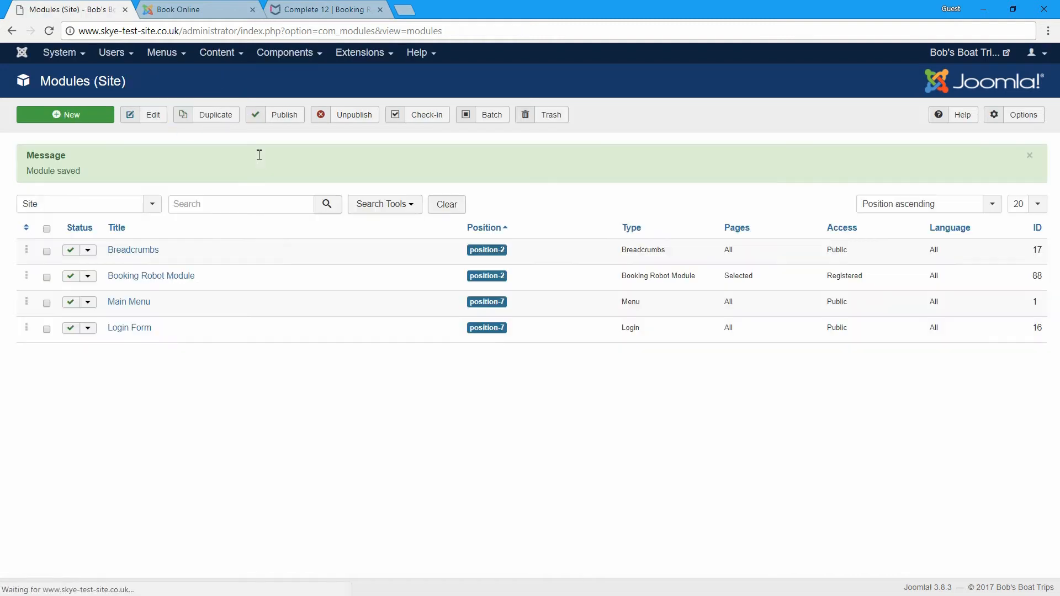
# - Log in on the front-end Login Form with the super user's username and password
pyautogui.click(191, 9)
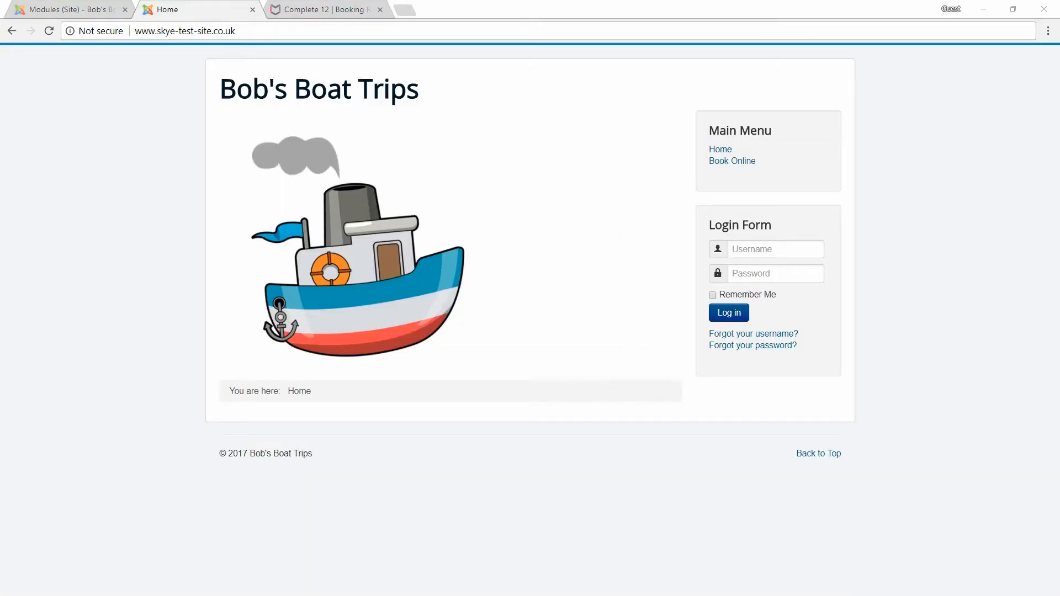
pyautogui.click(768, 248)
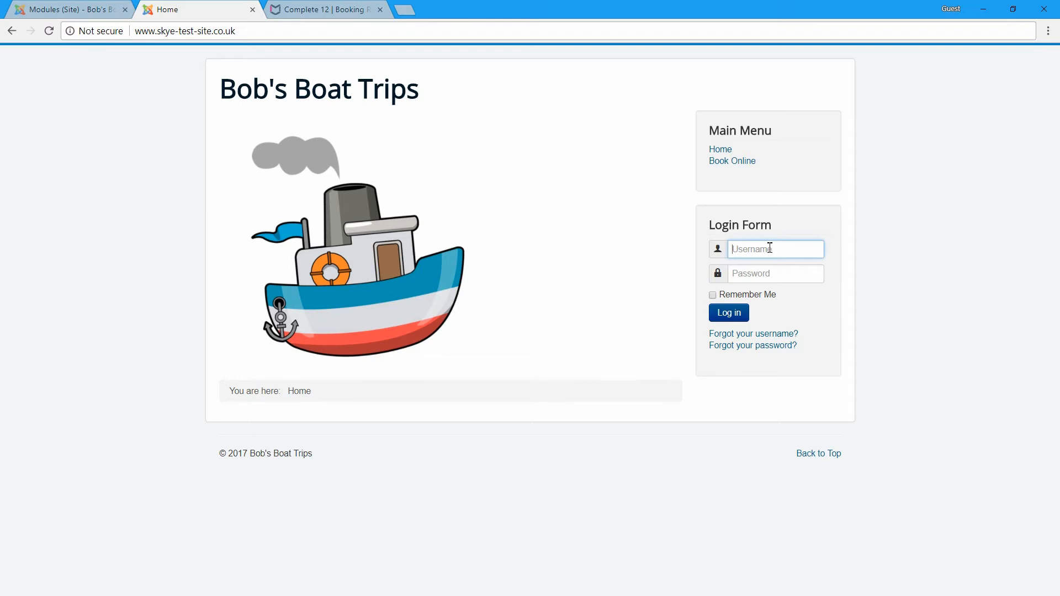
pyautogui.write('Admin')
pyautogui.press('Tab')
pyautogui.write('p')
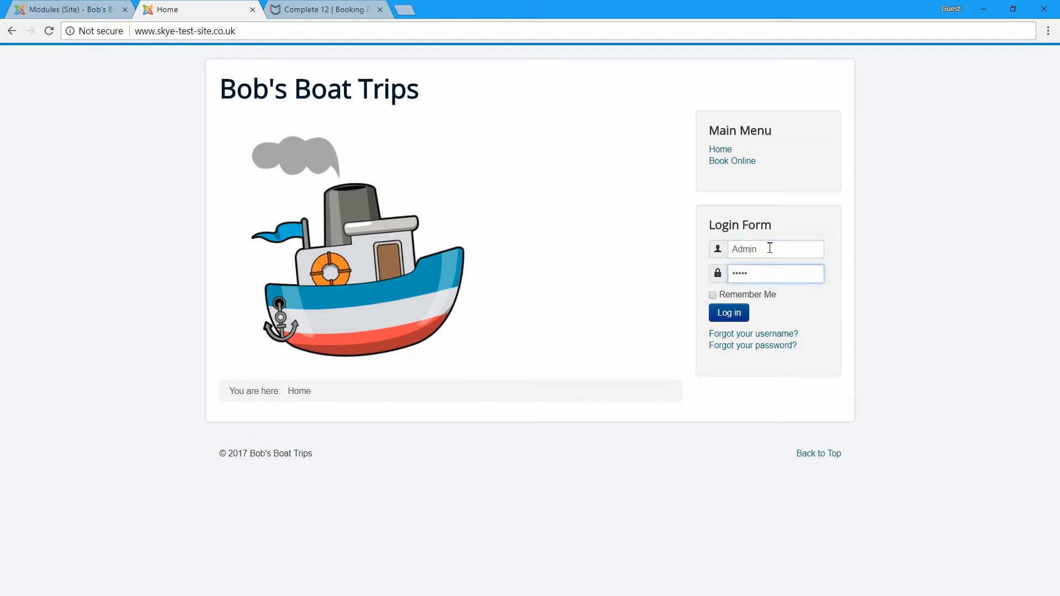
pyautogui.press('Return')
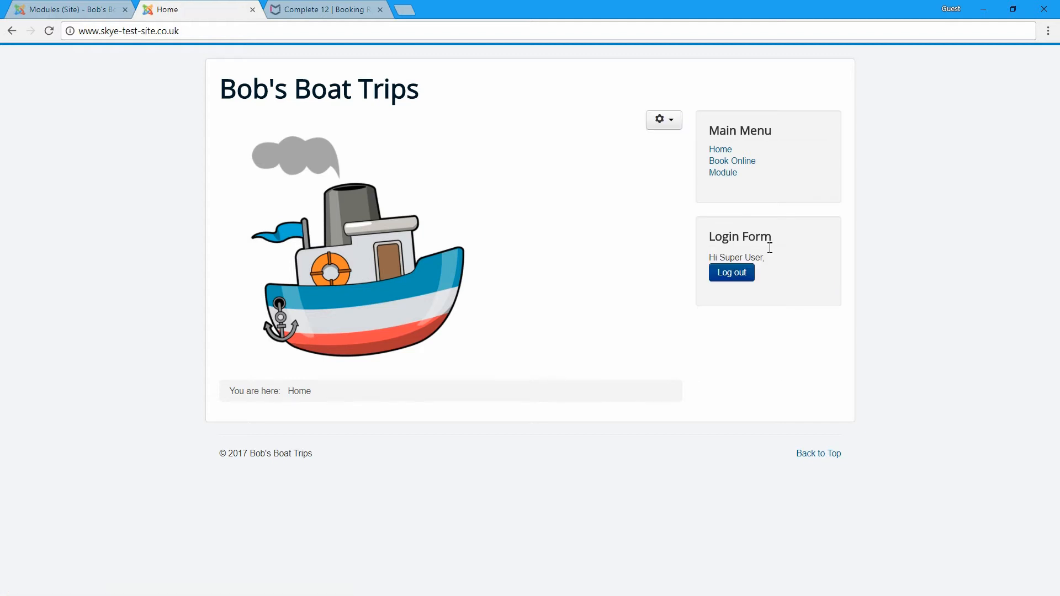
# - Open the Module page and set the start date to 10 May 2018
pyautogui.click(724, 177)
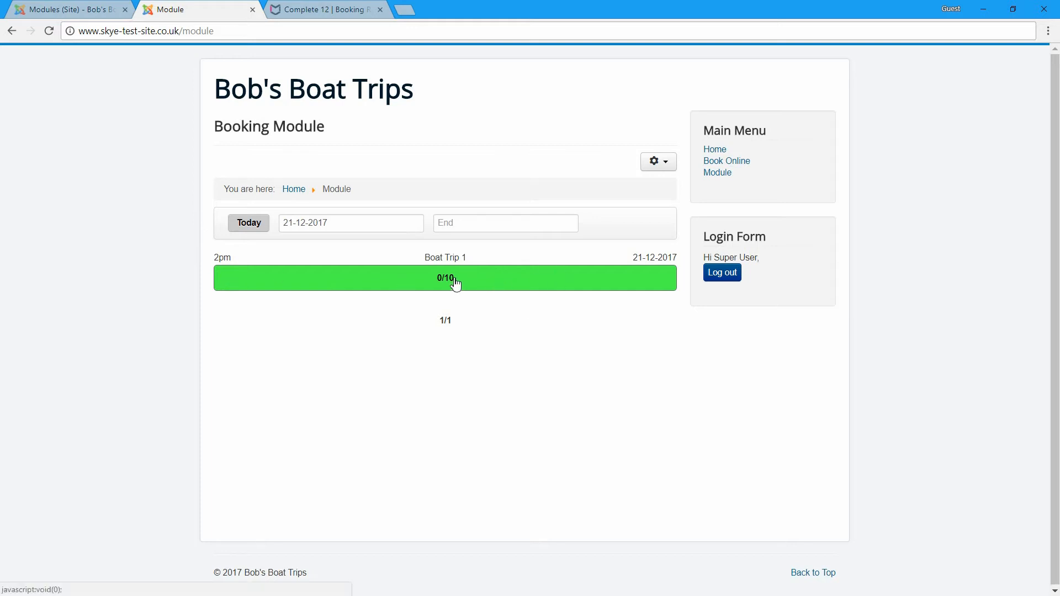
pyautogui.click(343, 223)
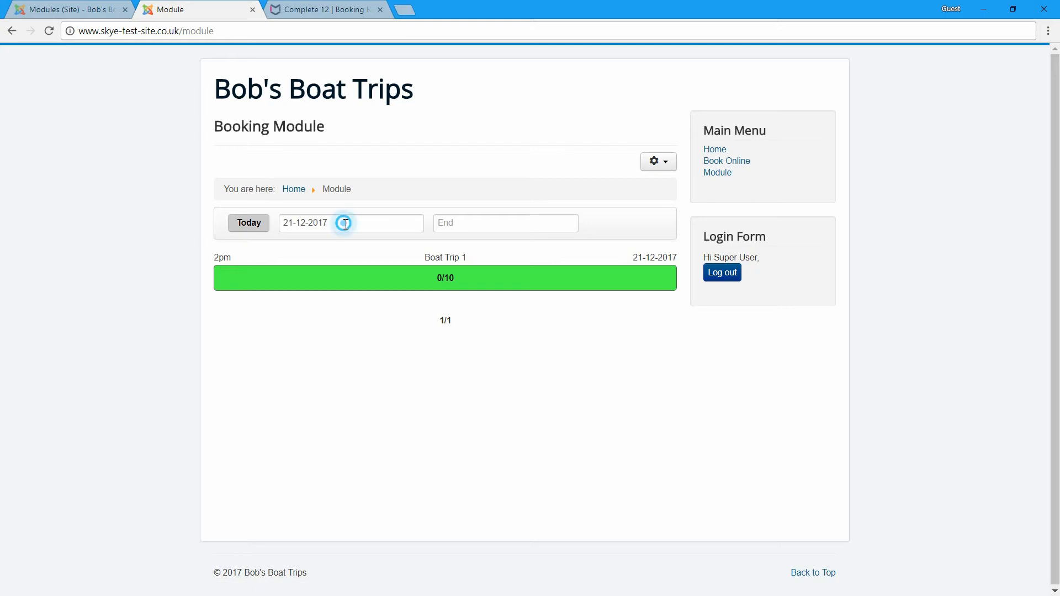
pyautogui.click(436, 248)
pyautogui.click(436, 248)
pyautogui.click(435, 248)
pyautogui.click(435, 248)
pyautogui.click(435, 248)
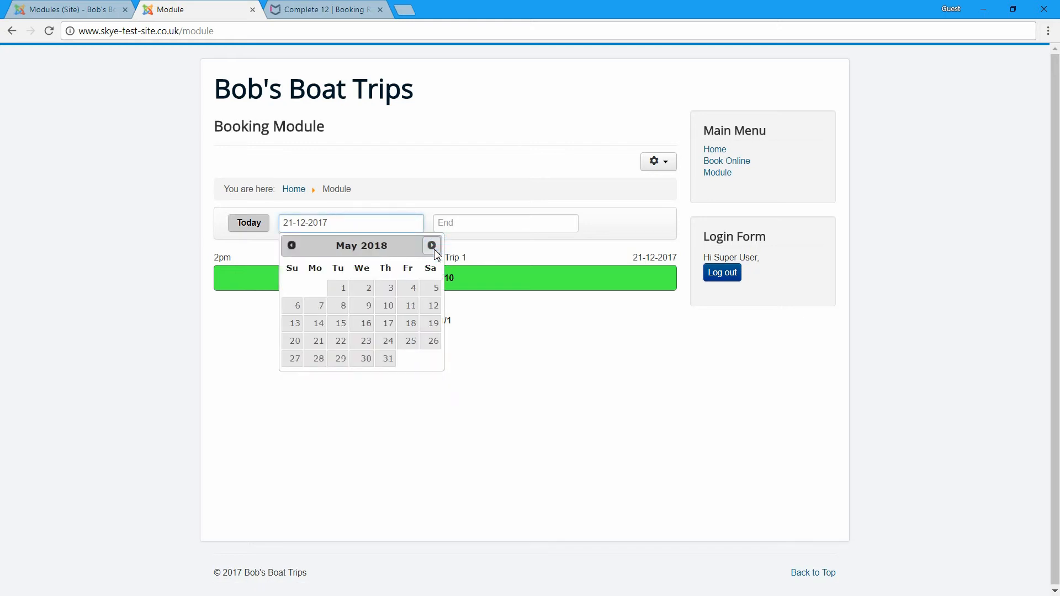
pyautogui.click(387, 307)
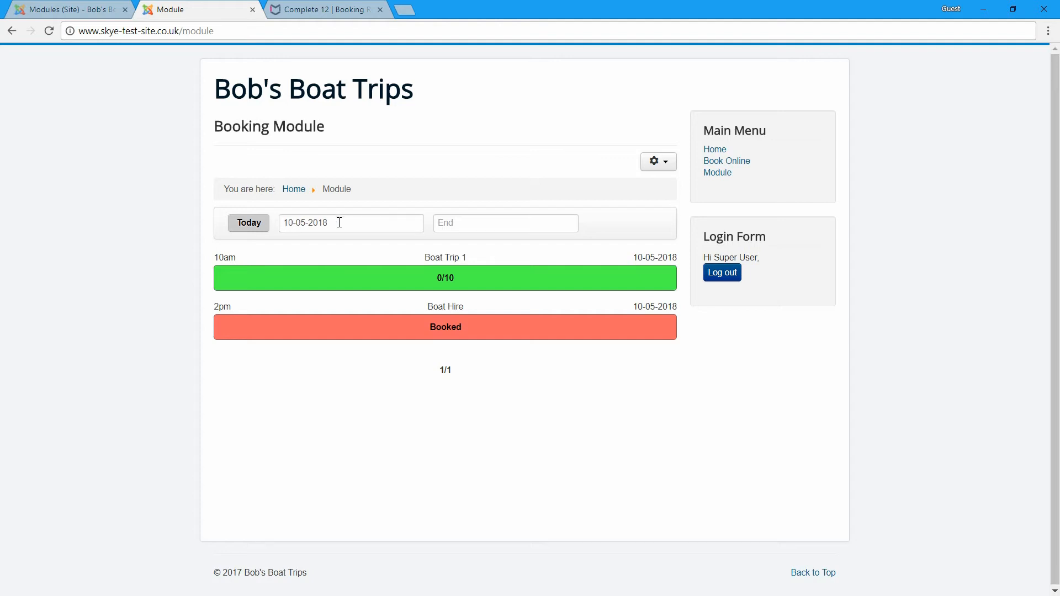
# - Set the end date to 12 May 2018, then page to the second results page and back
pyautogui.click(470, 226)
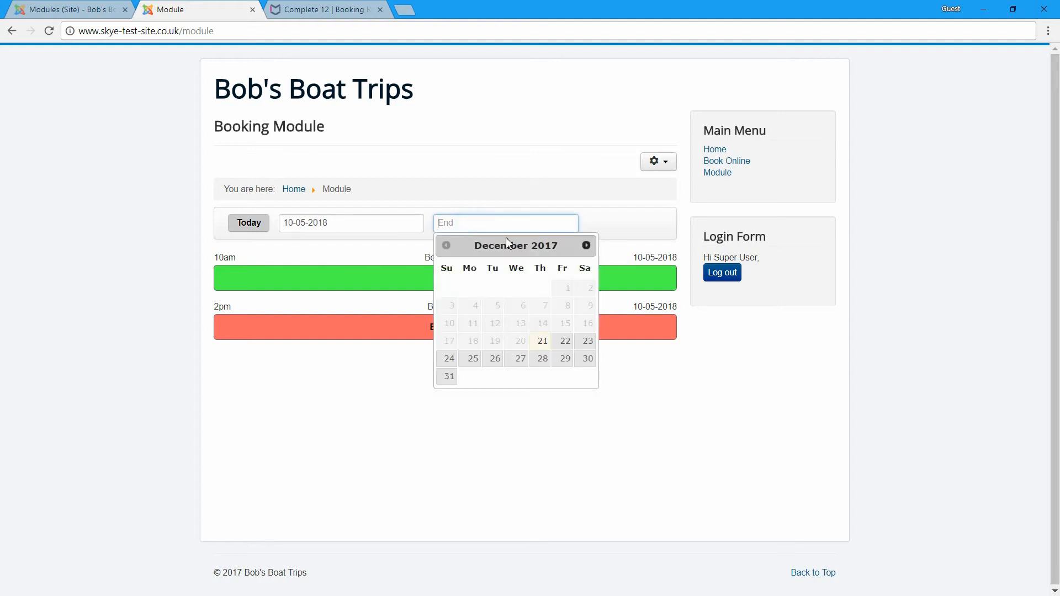
pyautogui.click(587, 245)
pyautogui.click(586, 245)
pyautogui.click(586, 245)
pyautogui.click(586, 245)
pyautogui.click(586, 246)
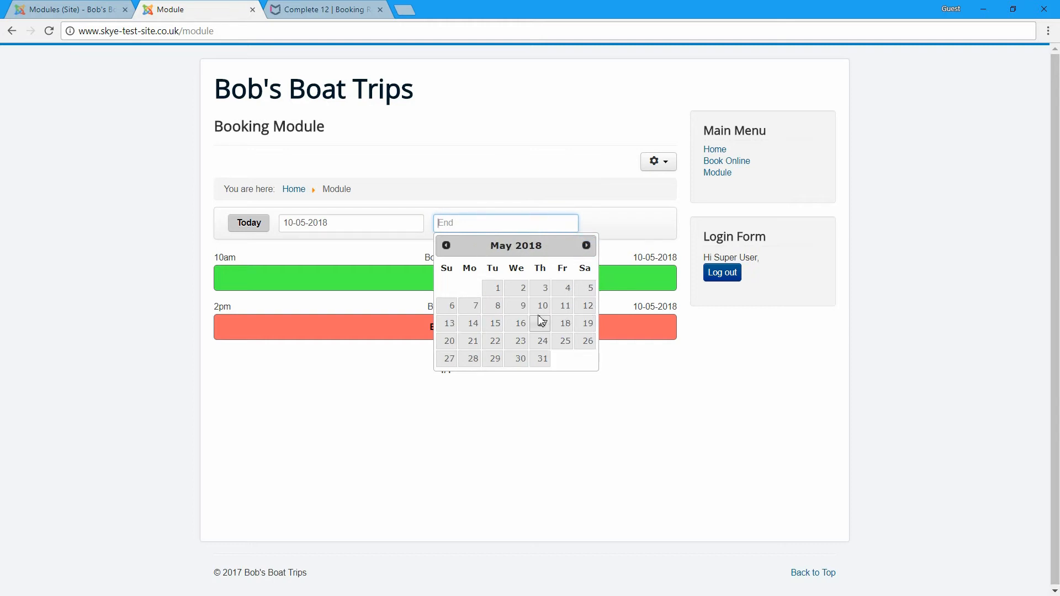
pyautogui.click(585, 307)
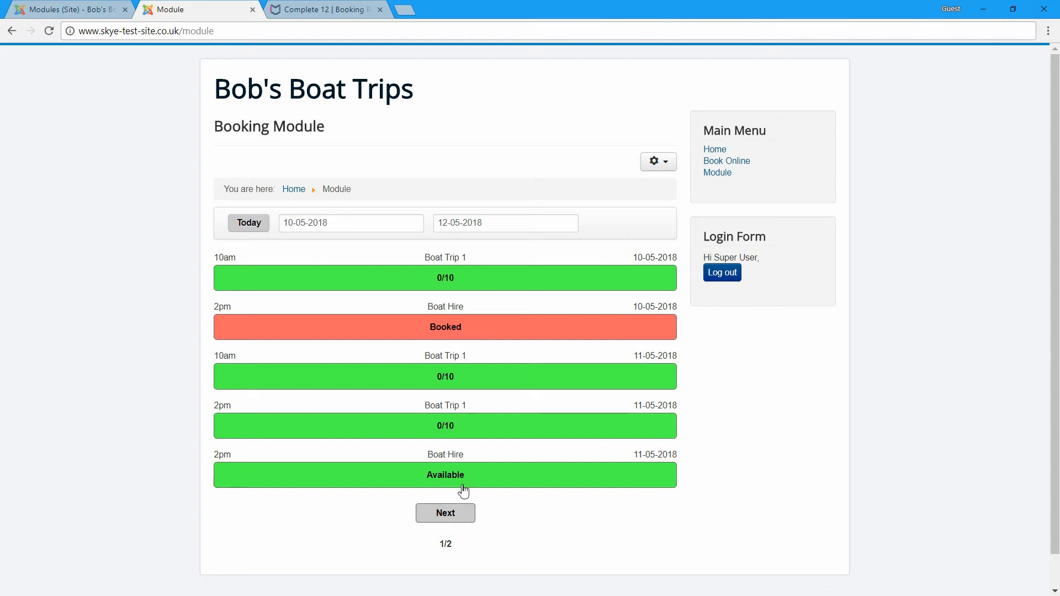
pyautogui.click(462, 519)
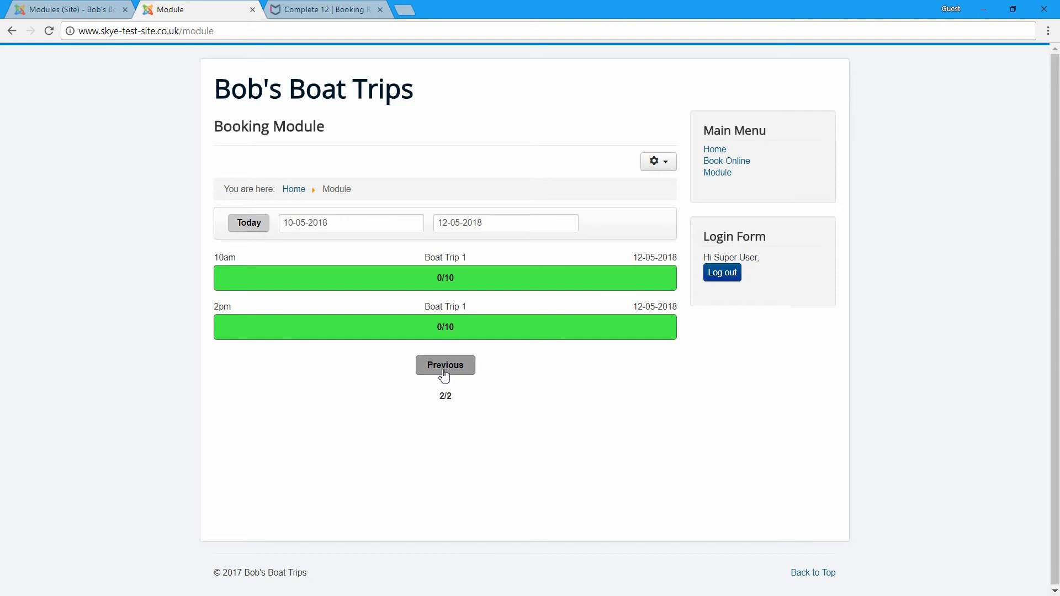
pyautogui.click(445, 376)
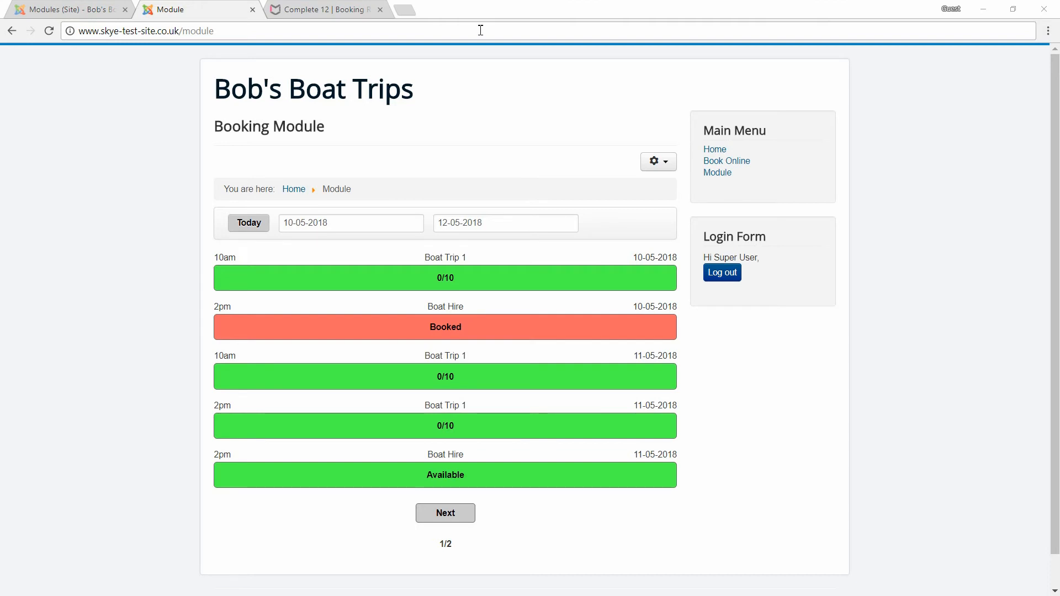
# - Open the Booking Robot component's permissions for the Super Users group
pyautogui.click(69, 9)
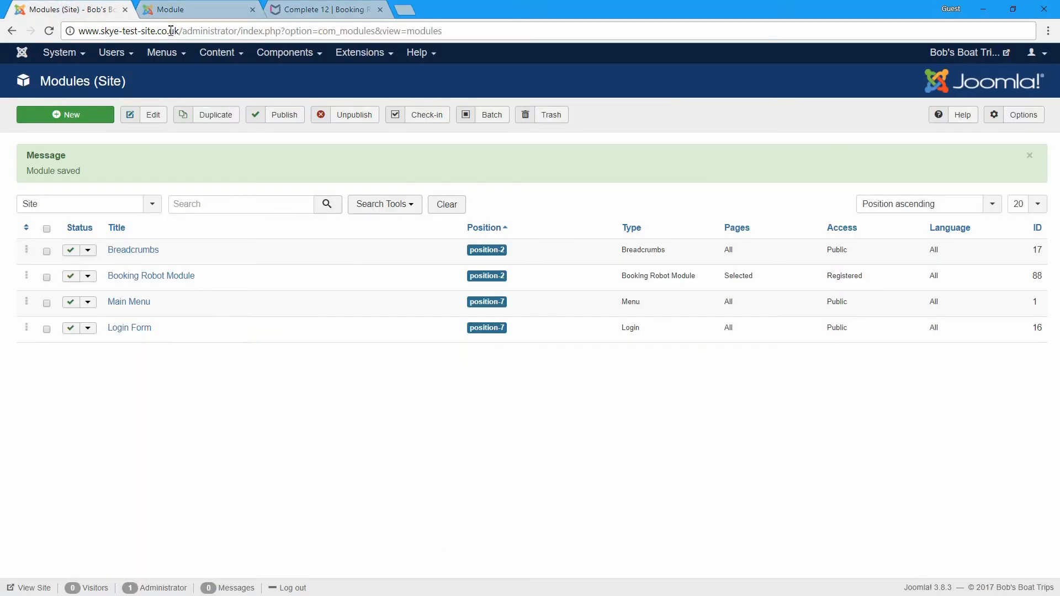
pyautogui.click(293, 53)
pyautogui.click(291, 89)
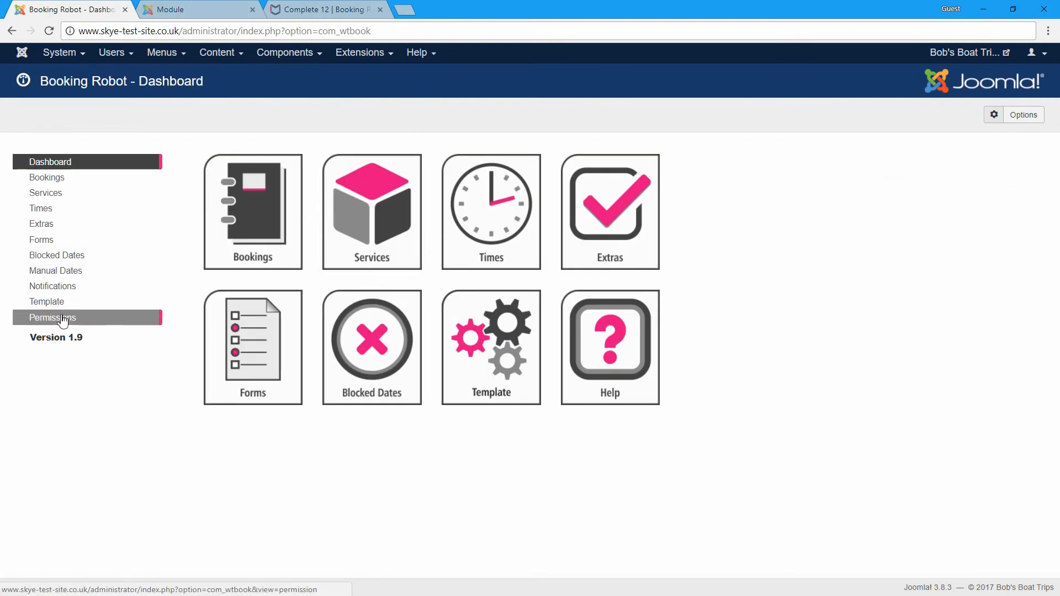
pyautogui.click(62, 319)
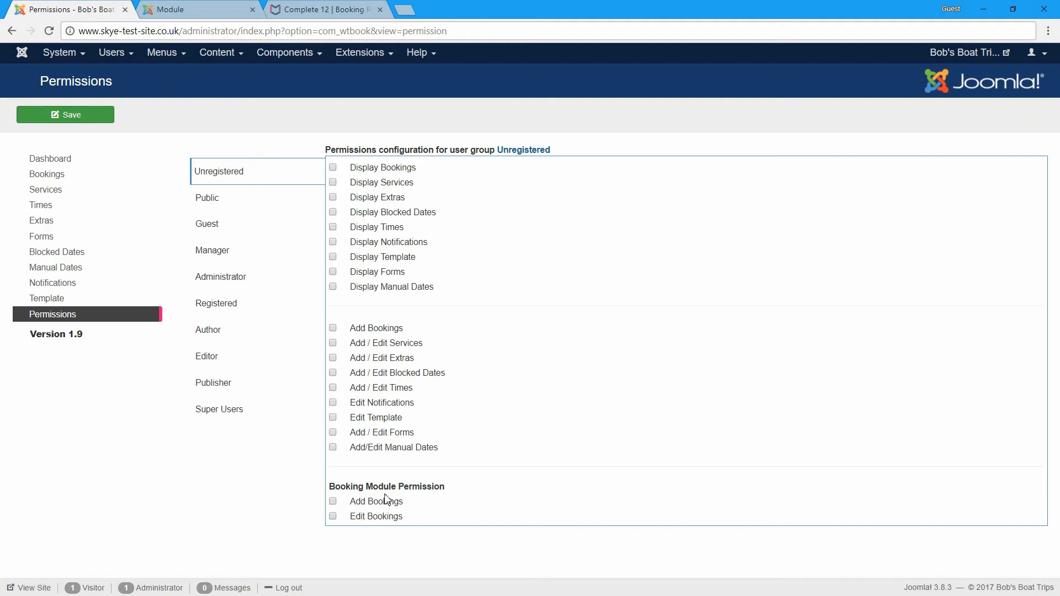
pyautogui.click(230, 411)
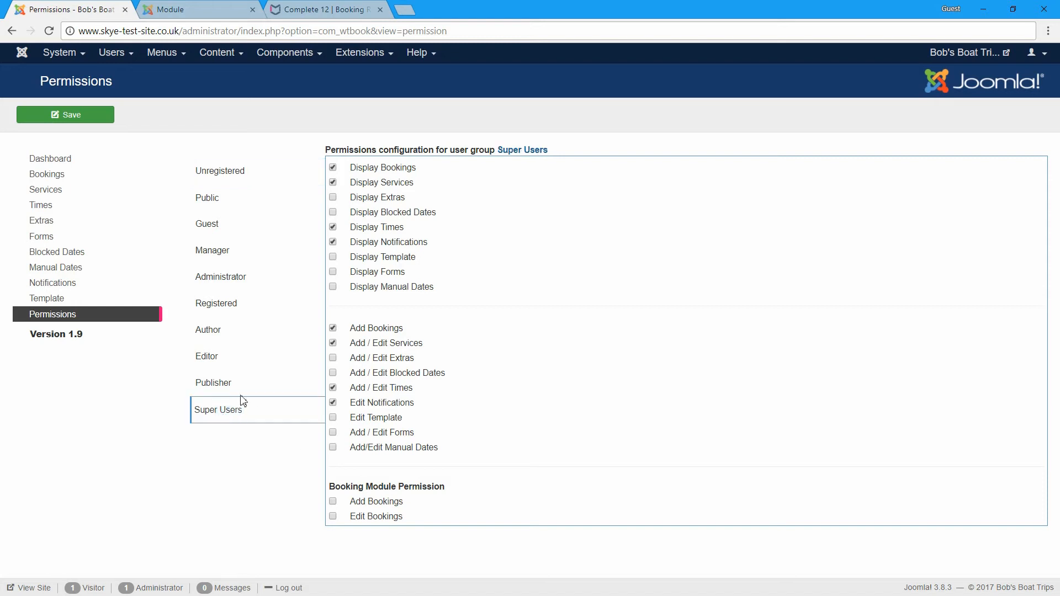
# - Allow Super Users all display and add/edit permissions for extras, blocked dates, template, forms and manual dates
pyautogui.click(333, 197)
pyautogui.click(333, 214)
pyautogui.click(333, 256)
pyautogui.click(333, 271)
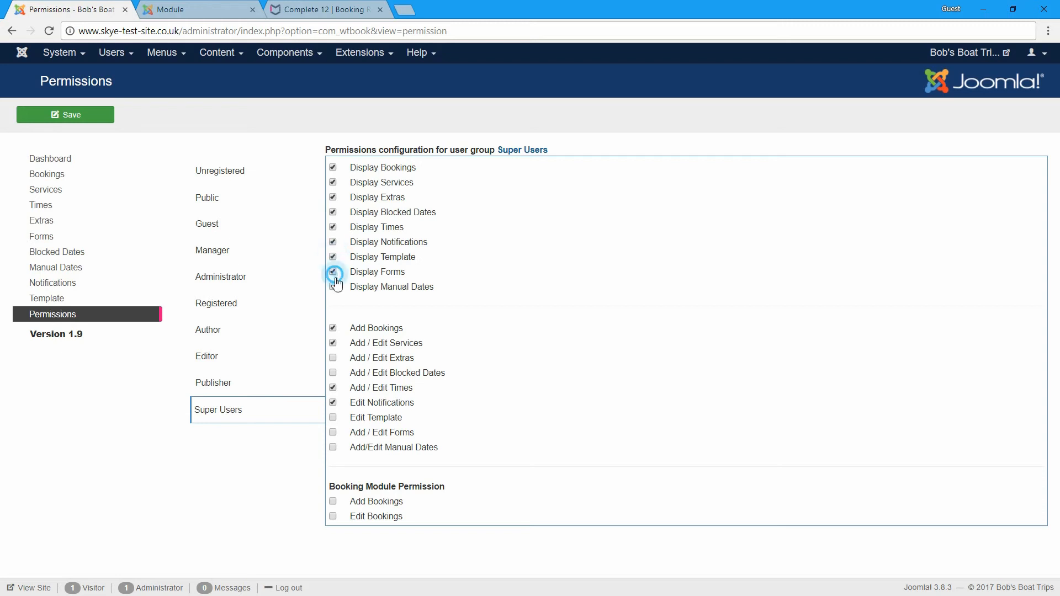
pyautogui.click(333, 241)
pyautogui.click(332, 287)
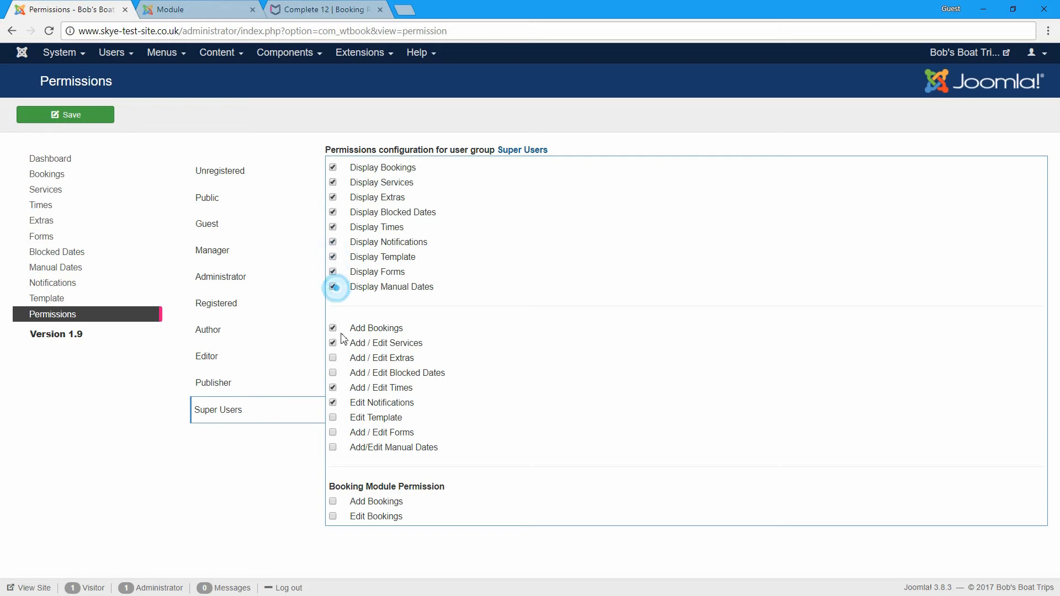
pyautogui.click(333, 358)
pyautogui.click(333, 372)
pyautogui.click(333, 417)
pyautogui.click(333, 432)
pyautogui.click(333, 447)
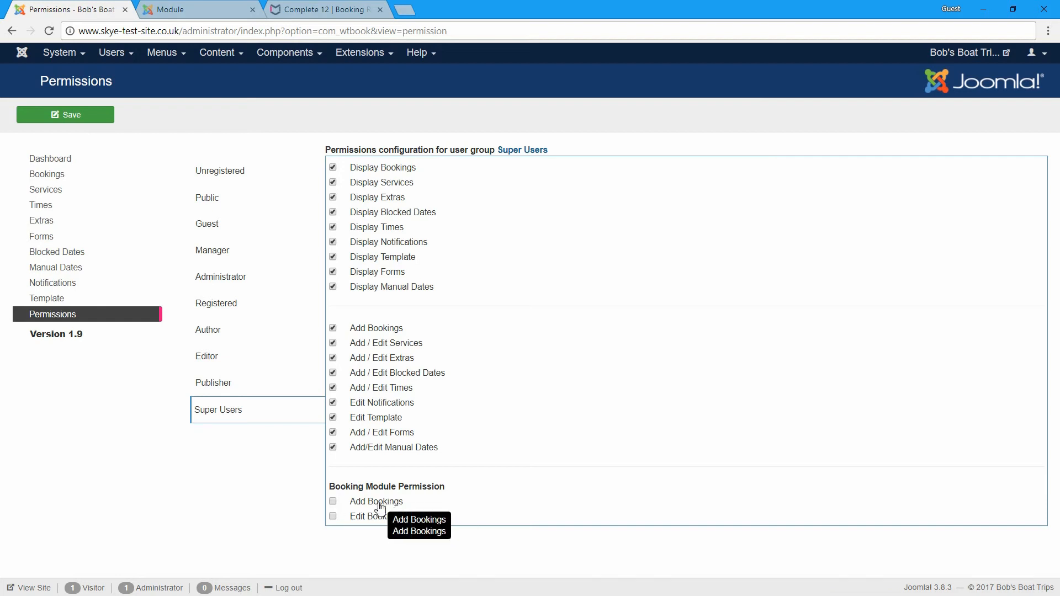
# - Enable the module's Add Bookings and Edit Bookings permissions, save, and return to the Module page
pyautogui.click(333, 501)
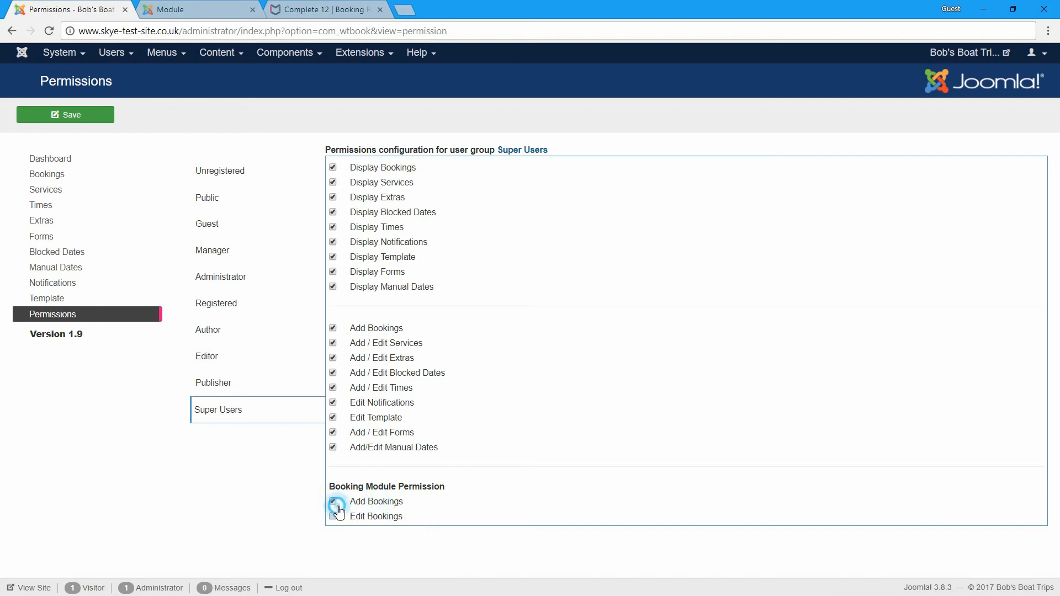
pyautogui.click(338, 519)
pyautogui.click(99, 114)
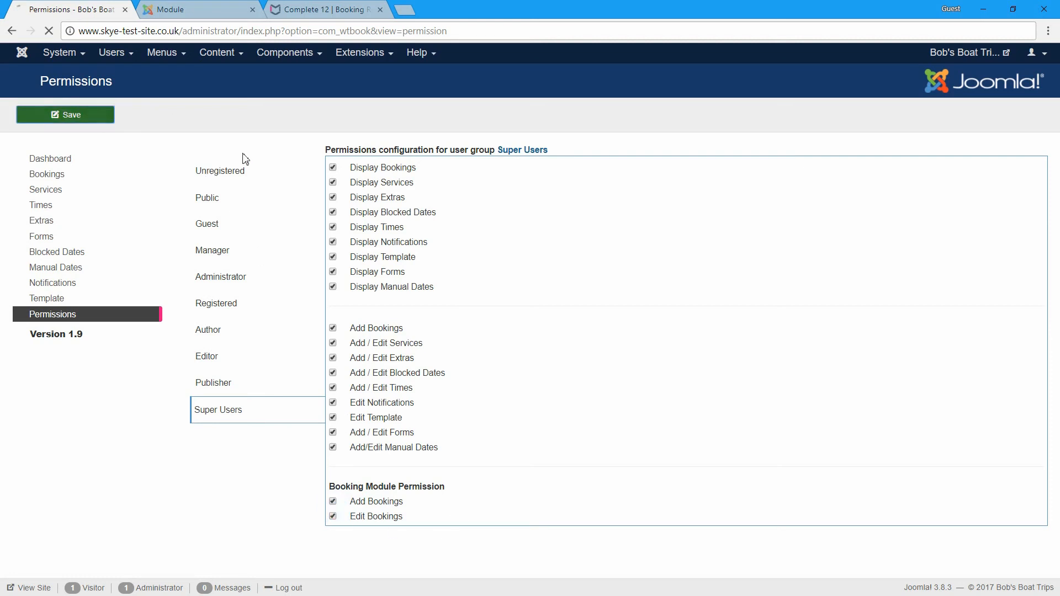
pyautogui.click(191, 10)
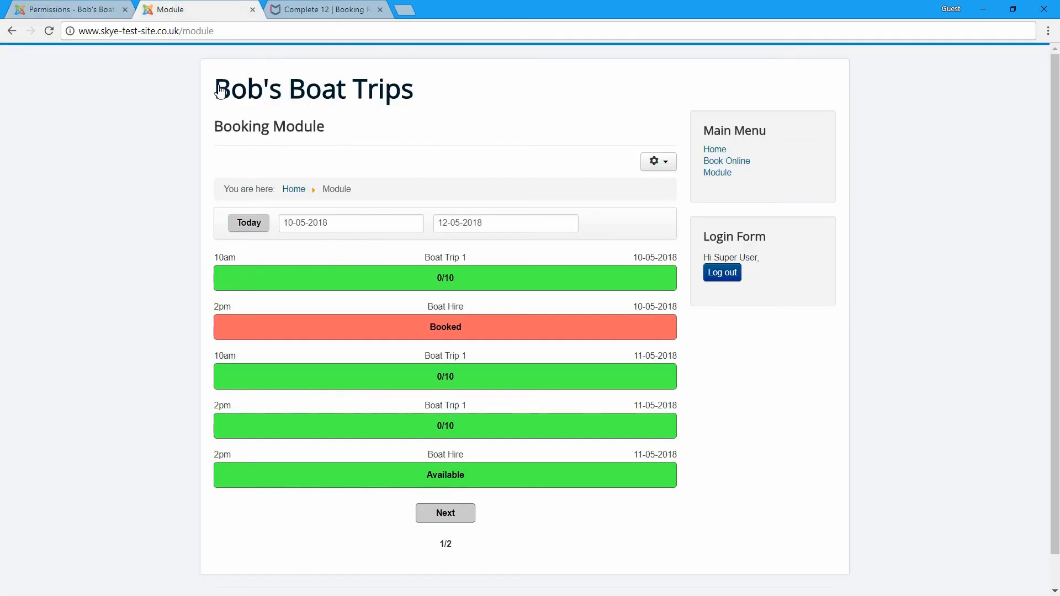
# - Reload the page, open Boat Trip 1's 21-12-2017 day view, and add a booking for the 2pm slot
pyautogui.press('F5')
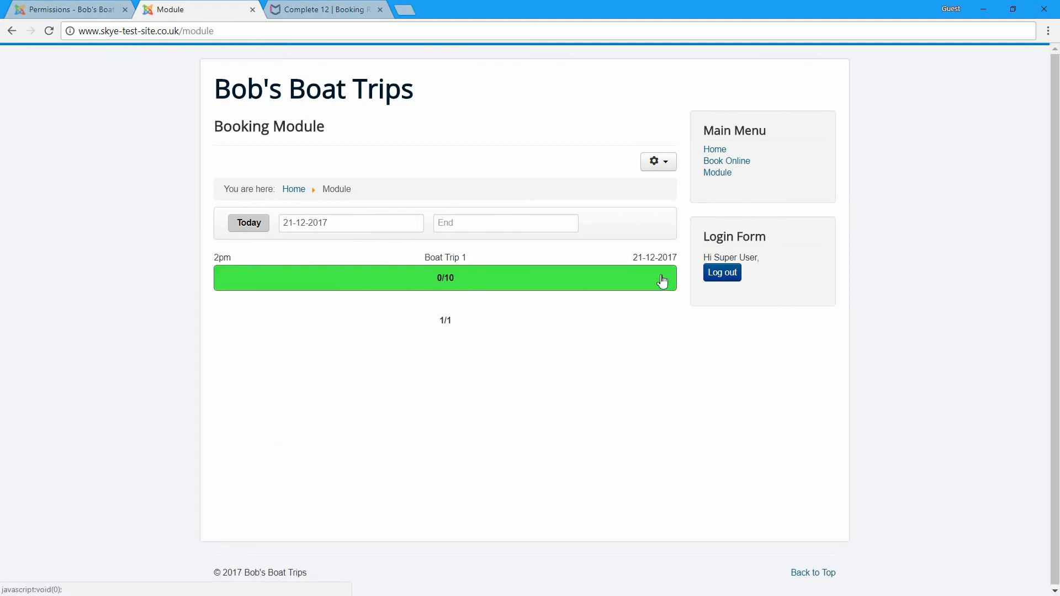
pyautogui.click(320, 282)
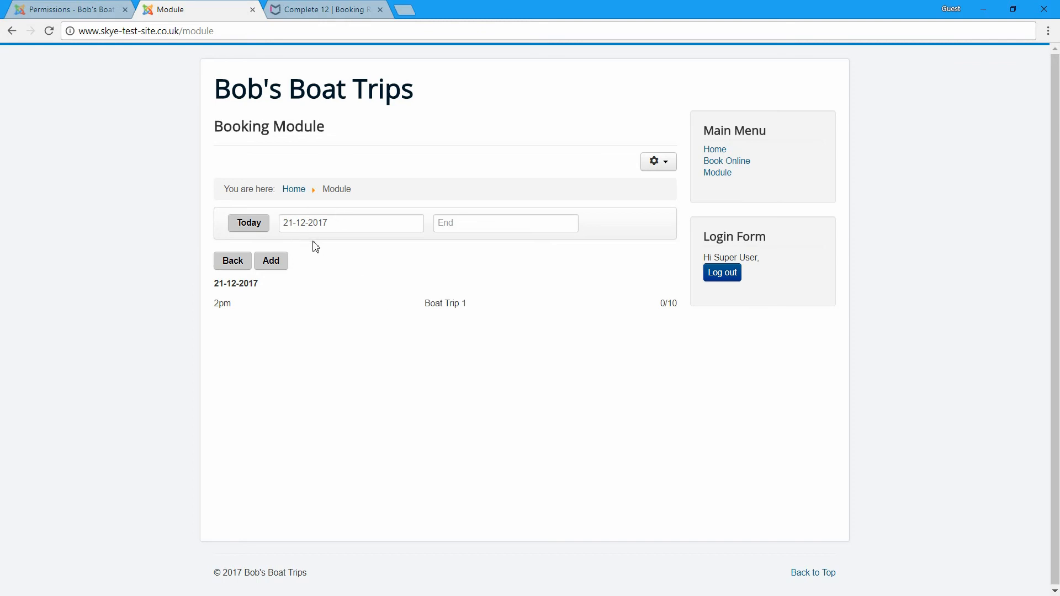
pyautogui.click(233, 261)
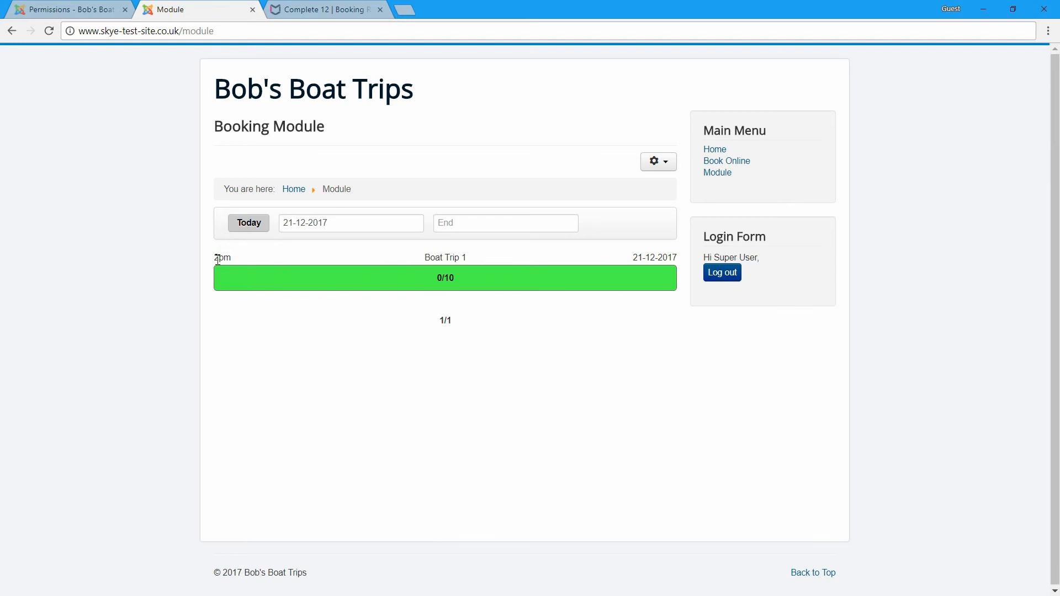
pyautogui.click(329, 284)
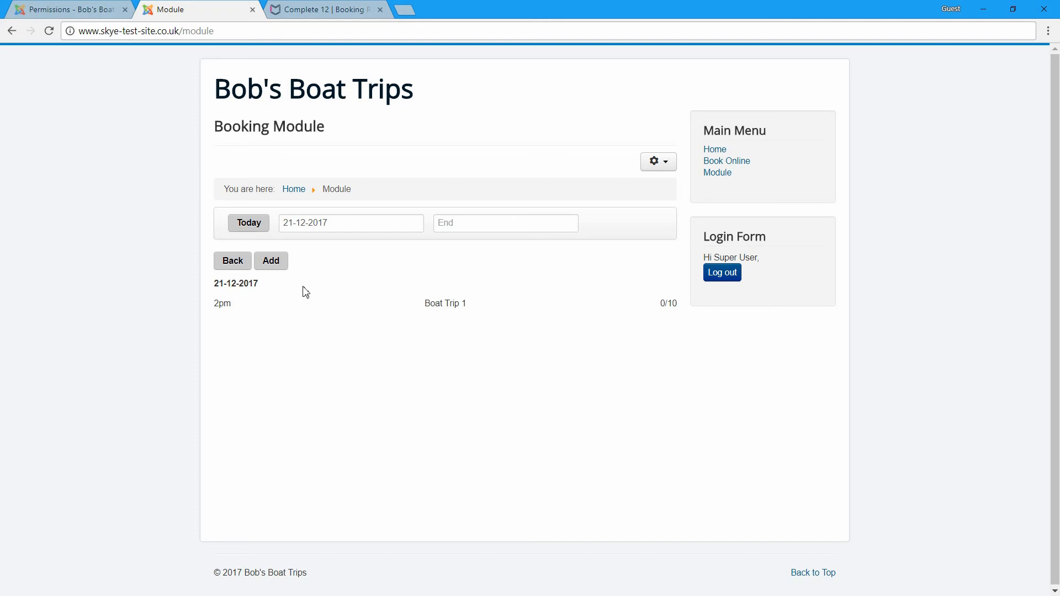
pyautogui.click(287, 271)
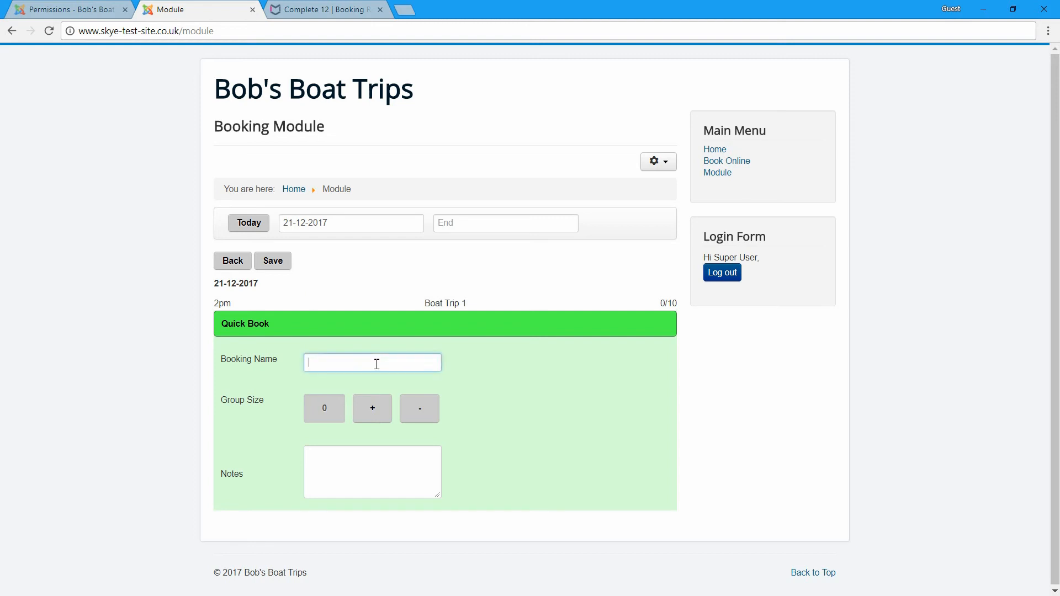
# - Enter the booker's name and set the group size to 3
pyautogui.write('Joe Blo')
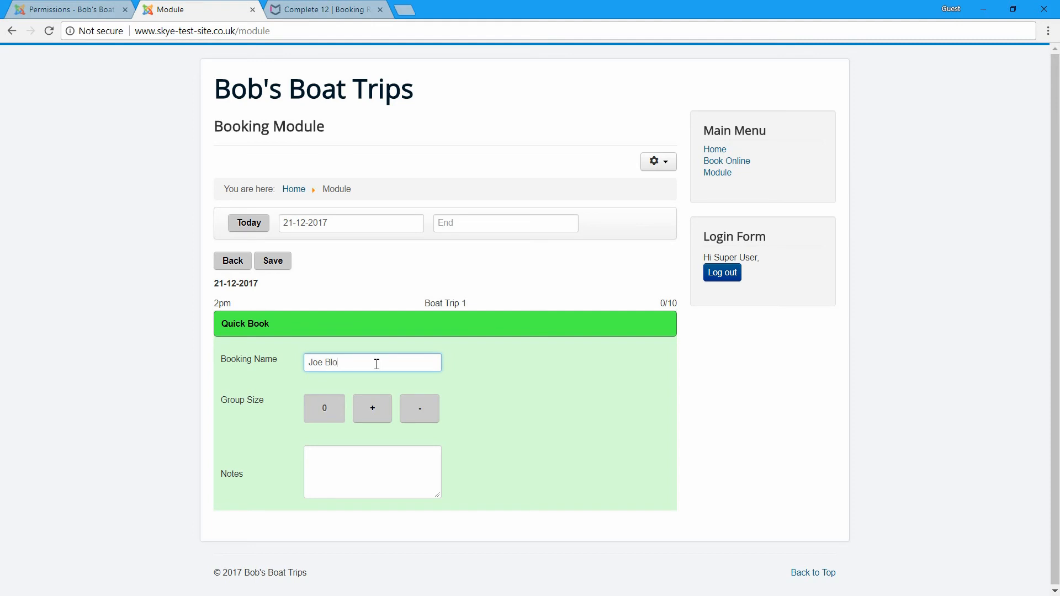
pyautogui.doubleClick(372, 413)
pyautogui.click(379, 411)
pyautogui.click(370, 409)
pyautogui.click(370, 409)
pyautogui.click(370, 409)
pyautogui.click(370, 409)
pyautogui.click(370, 409)
pyautogui.click(371, 412)
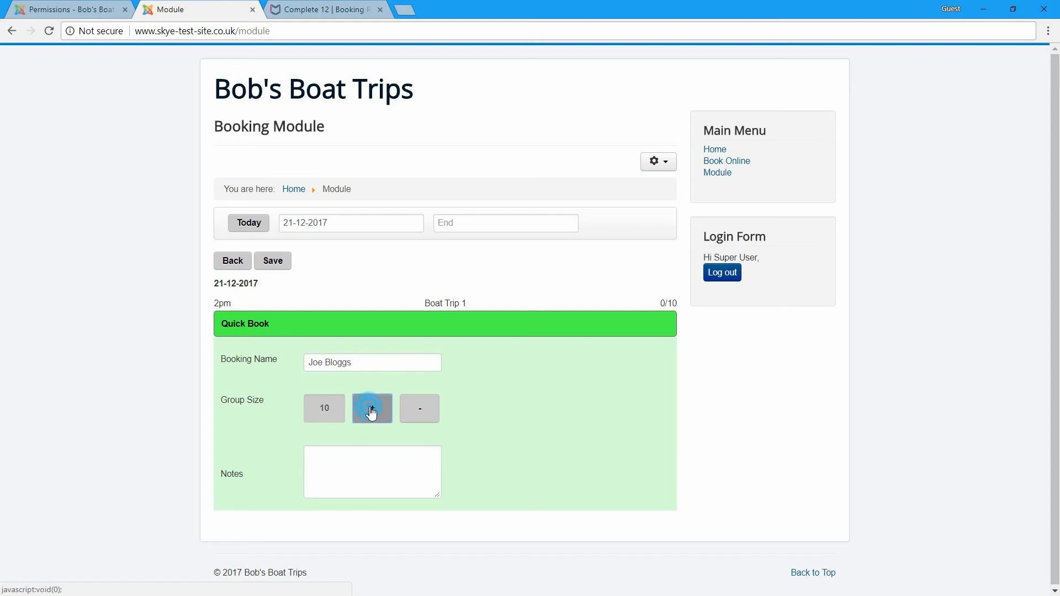
pyautogui.click(423, 420)
pyautogui.click(421, 419)
pyautogui.click(421, 418)
pyautogui.click(419, 419)
pyautogui.click(417, 417)
pyautogui.click(418, 418)
pyautogui.click(418, 417)
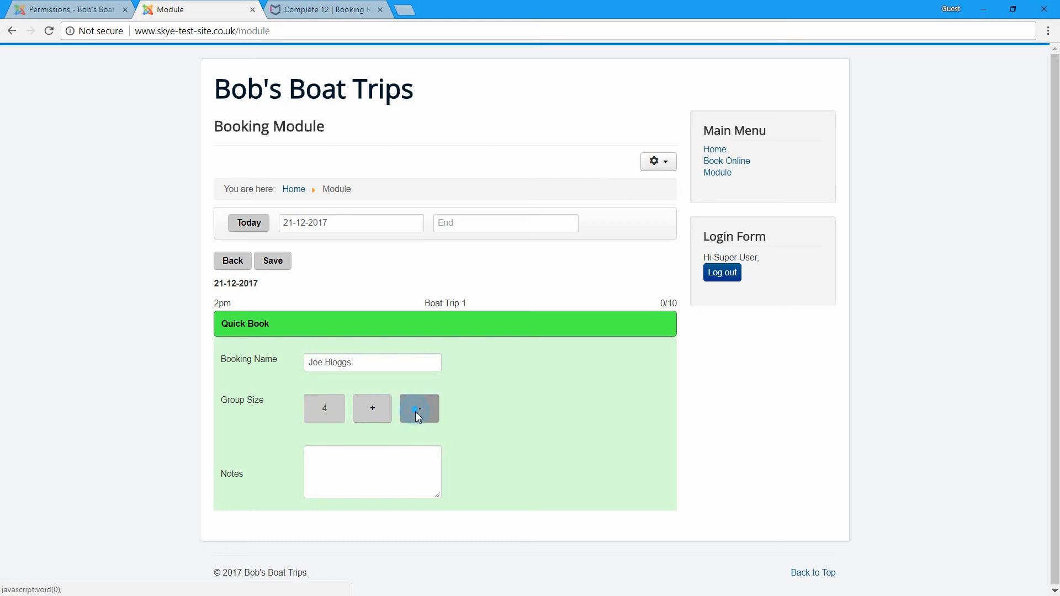
# - Add the note 'Paid in Cash', save the booking, and return to the trip summary
pyautogui.click(338, 470)
pyautogui.write('Paid in Cash')
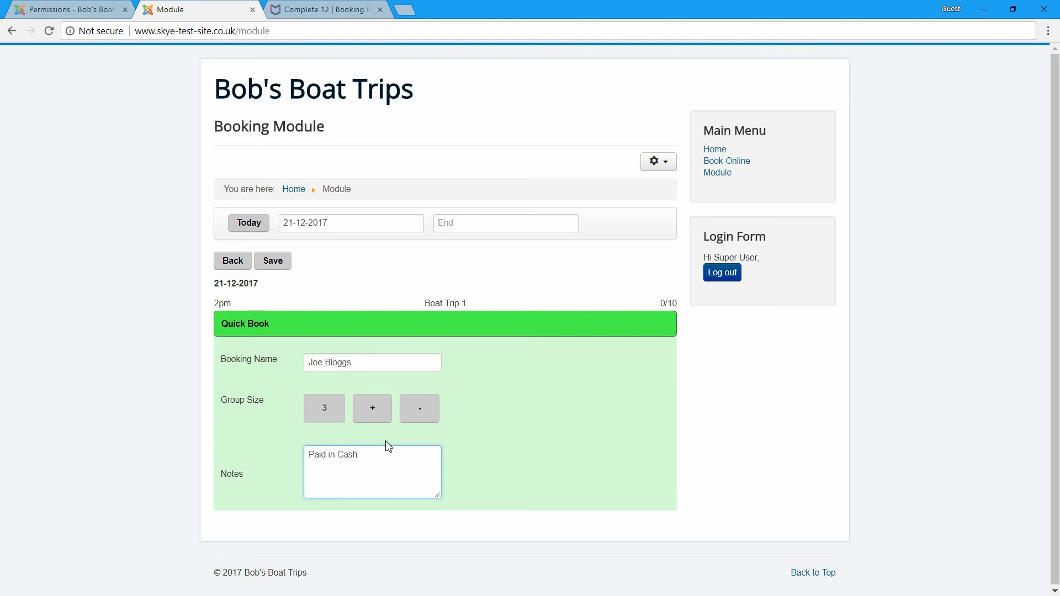
pyautogui.click(274, 264)
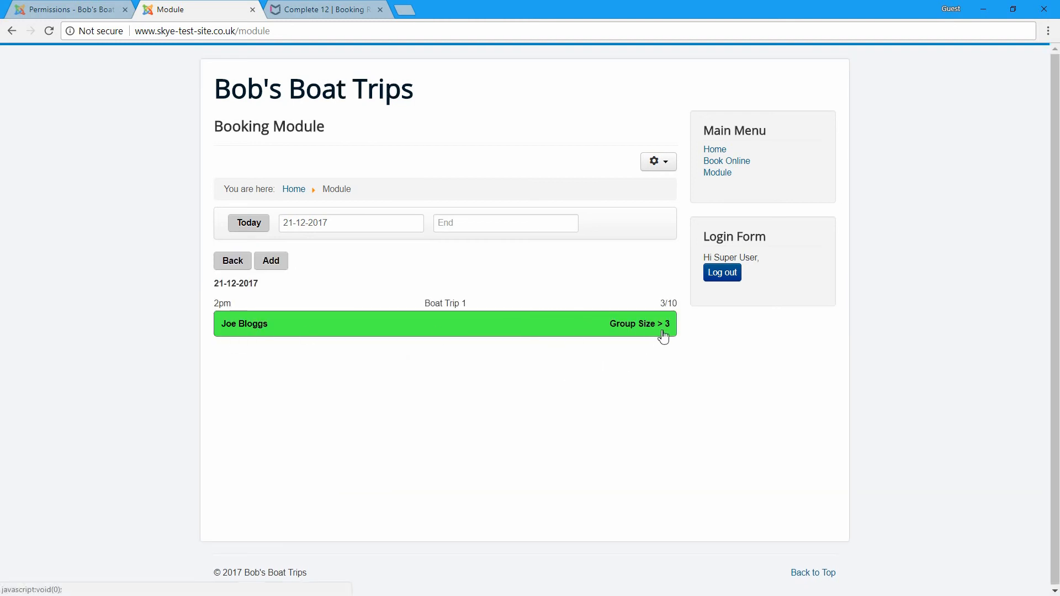
pyautogui.click(232, 260)
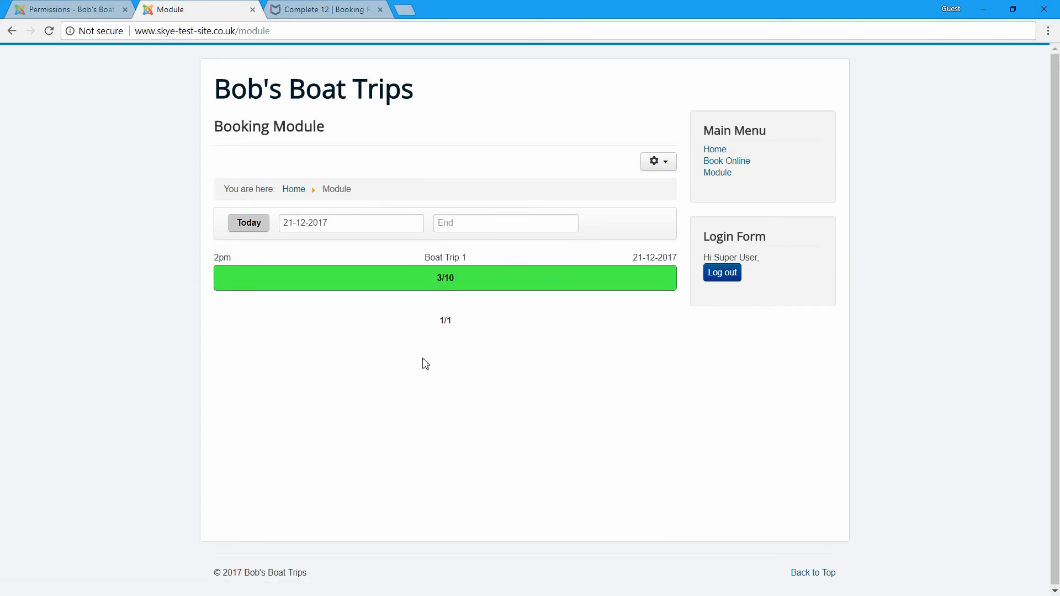
# - Start a second Boat Trip 1 booking, enter the booker's name, and set the group size to 4
pyautogui.click(426, 283)
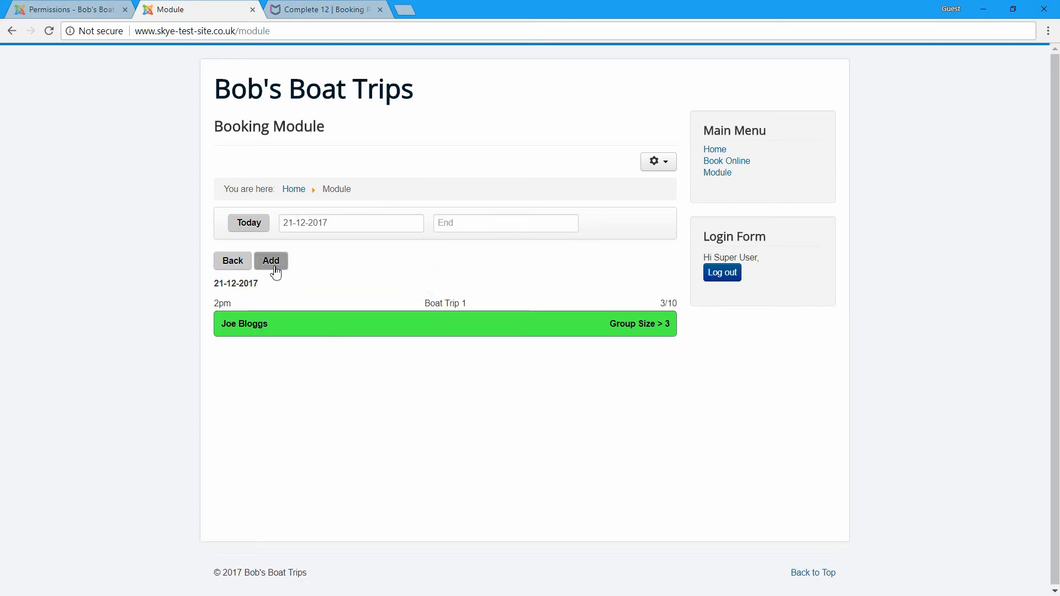
pyautogui.click(276, 273)
pyautogui.click(324, 358)
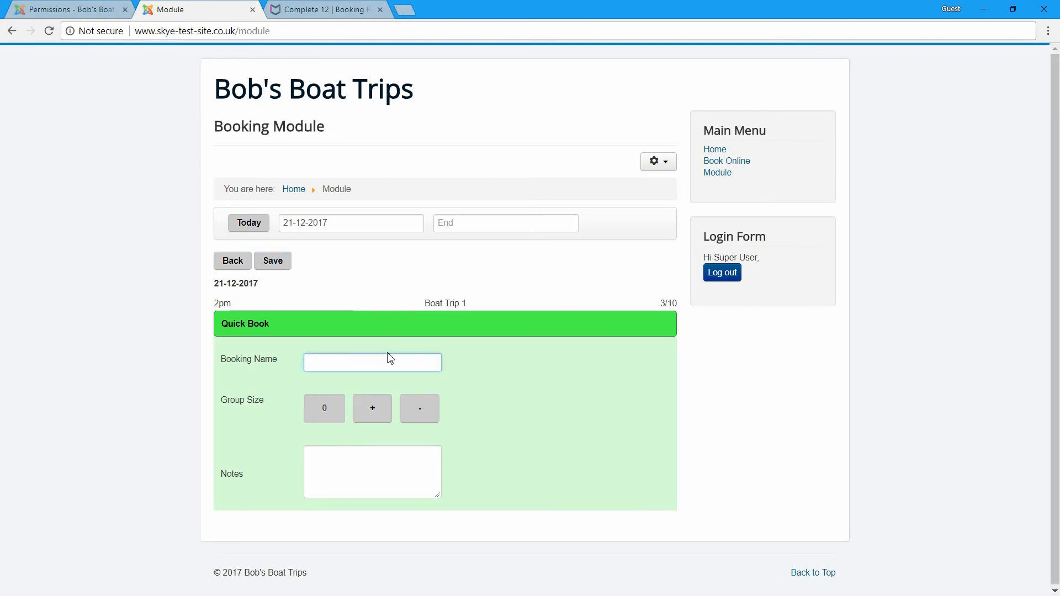
pyautogui.write('John')
pyautogui.click(373, 413)
pyautogui.click(373, 416)
pyautogui.click(373, 418)
pyautogui.click(374, 418)
pyautogui.click(374, 418)
pyautogui.click(373, 419)
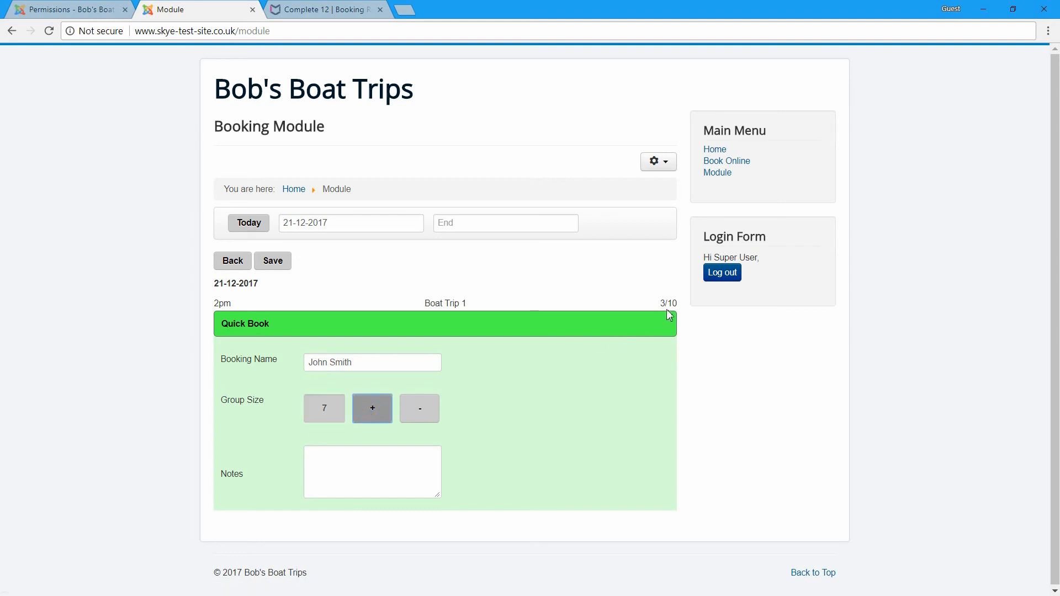
pyautogui.click(424, 419)
pyautogui.click(425, 417)
# - Add an unpaid note, save the booking, and return to the summary showing 7/10
pyautogui.click(360, 457)
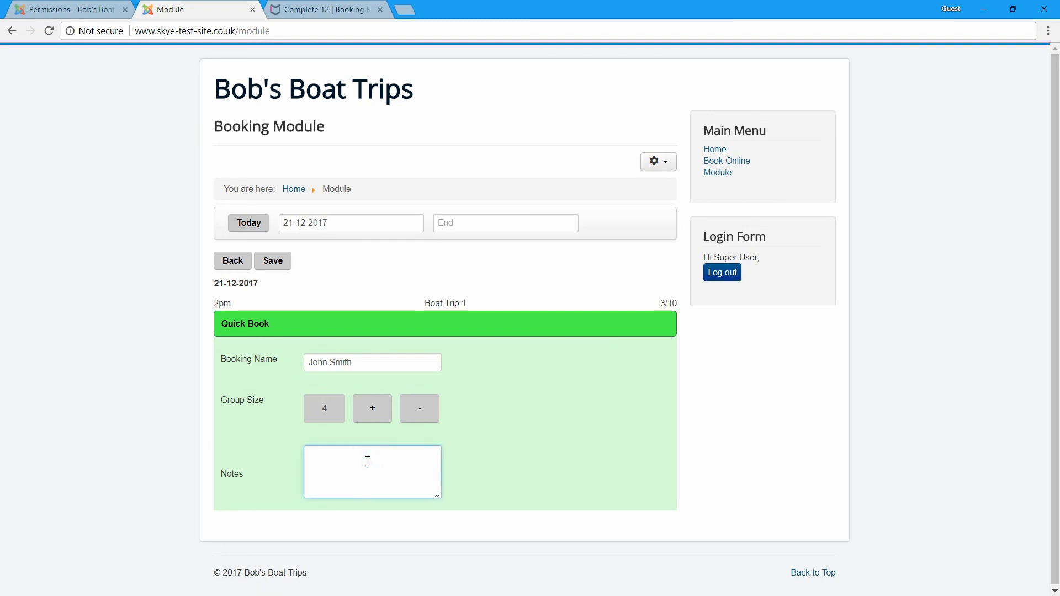
pyautogui.write('Un-paid')
pyautogui.click(276, 261)
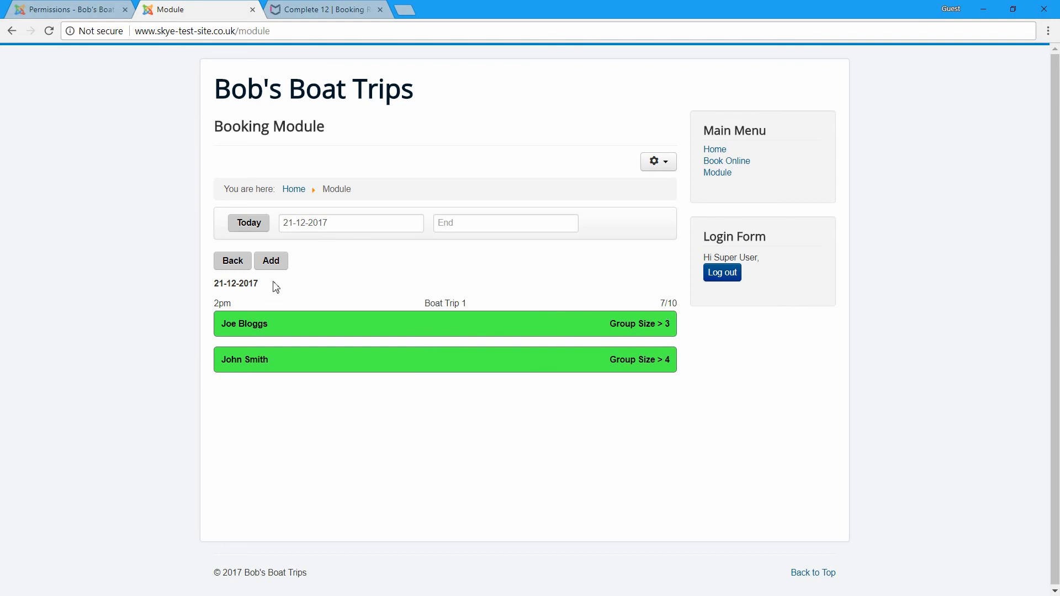
pyautogui.click(236, 264)
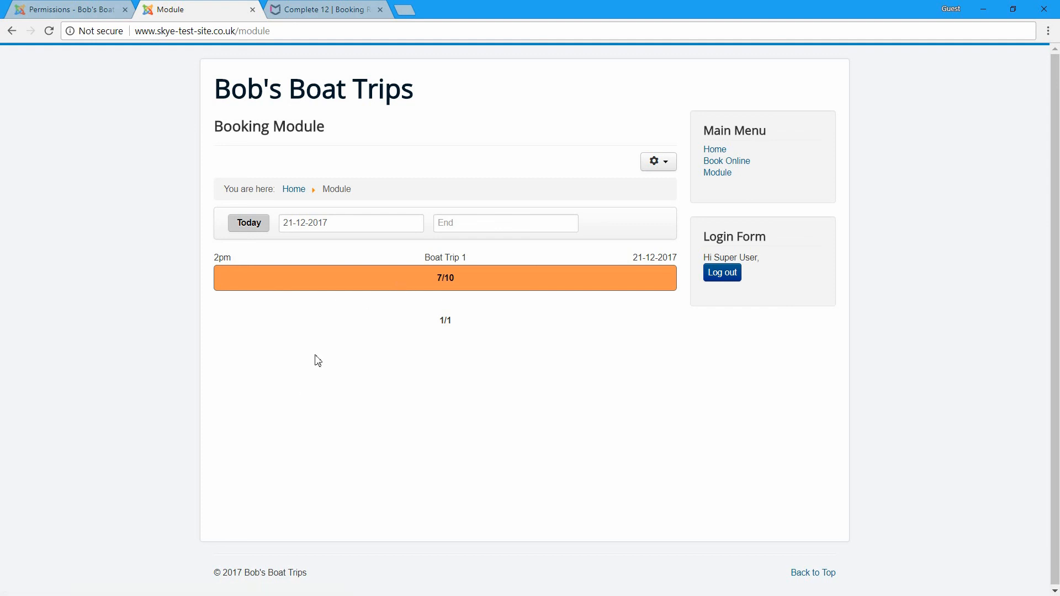
# - Review the 2pm Boat Trip 1 bookings and the first booking's details, then return to the admin Permissions page
pyautogui.click(361, 285)
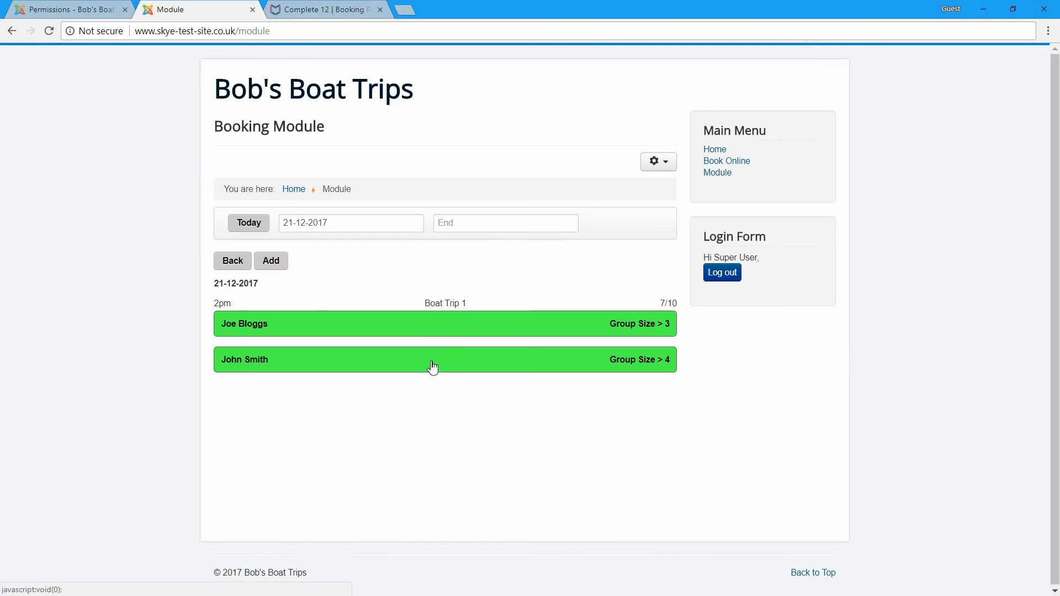
pyautogui.click(330, 325)
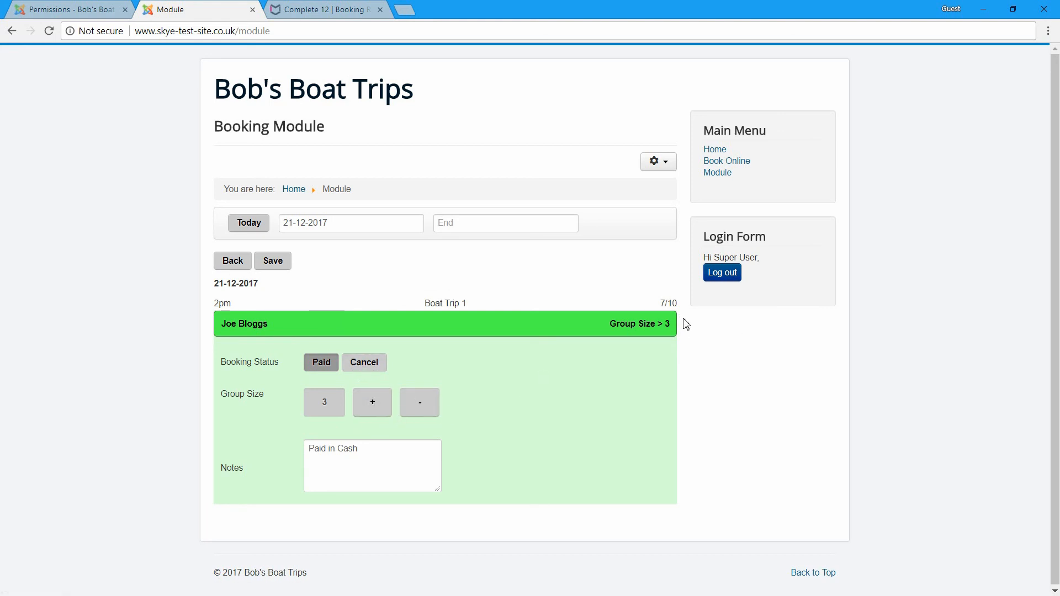
pyautogui.click(233, 262)
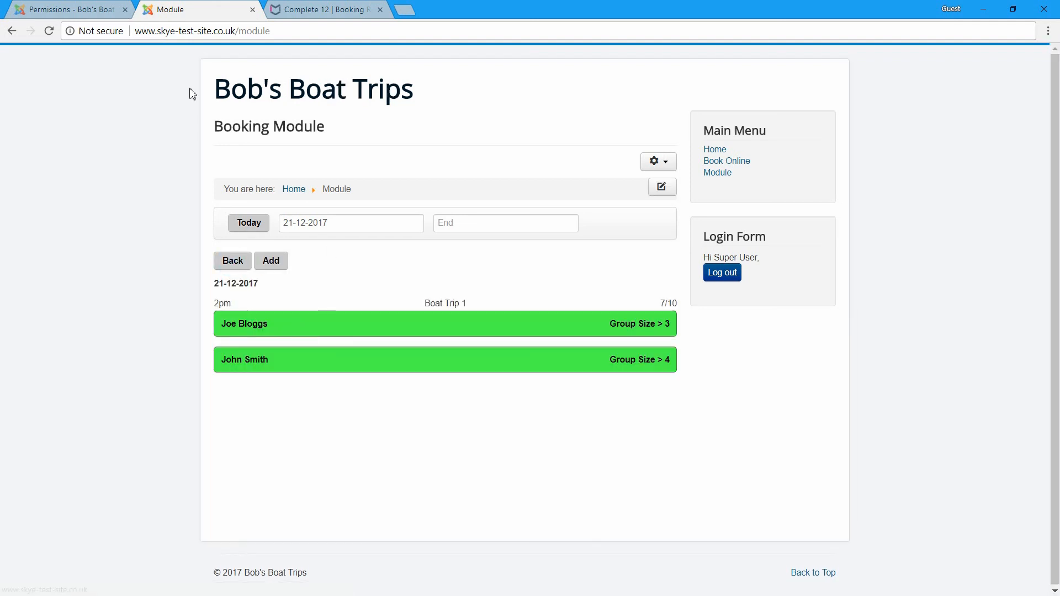
pyautogui.click(43, 7)
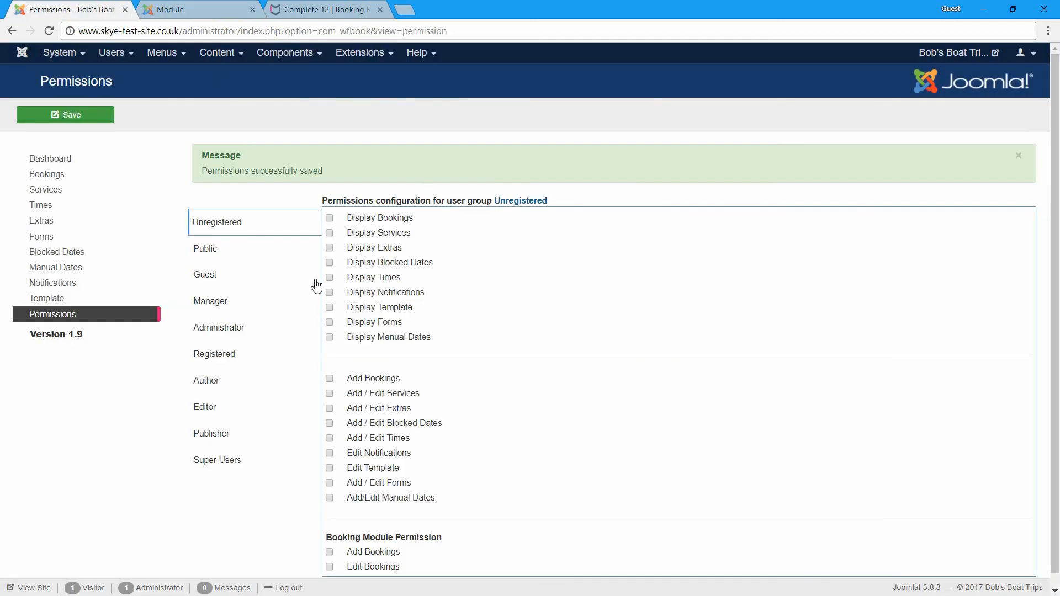
# - Add the Transaction ID column to the admin Bookings list
pyautogui.click(62, 160)
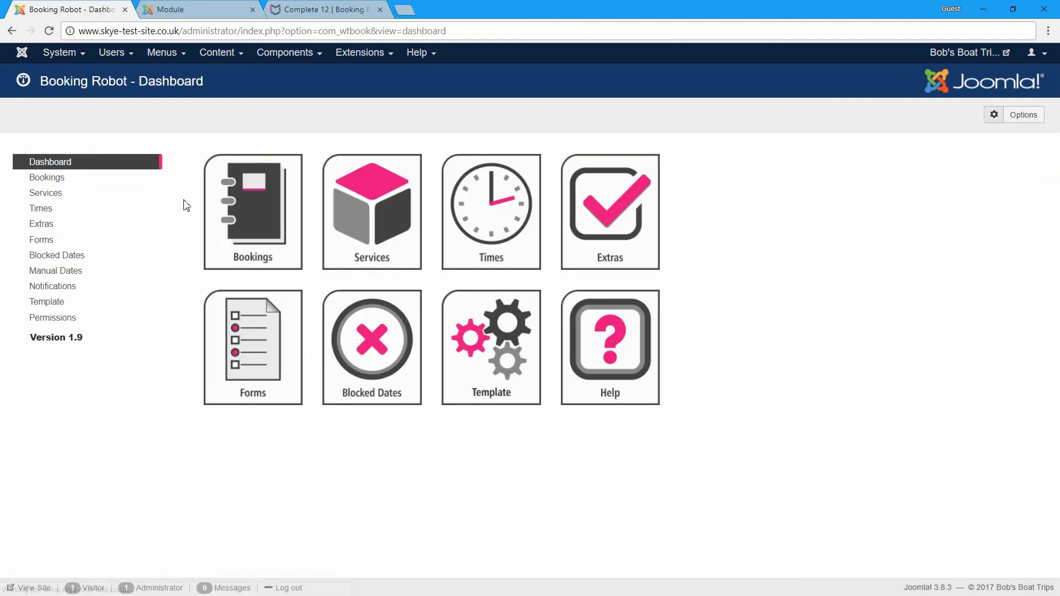
pyautogui.click(260, 219)
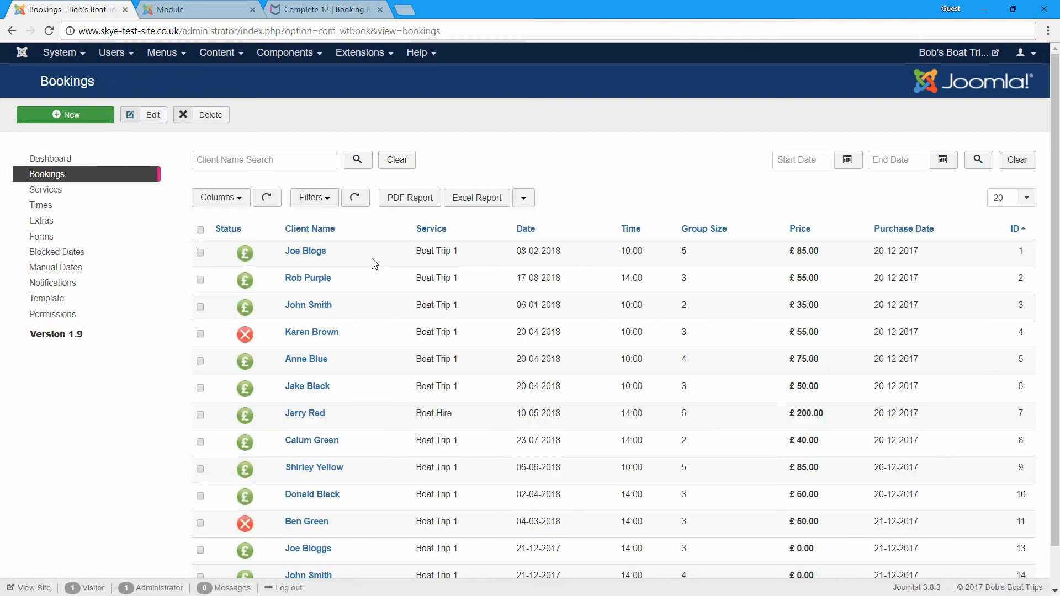
pyautogui.scroll(-1, 508, 300)
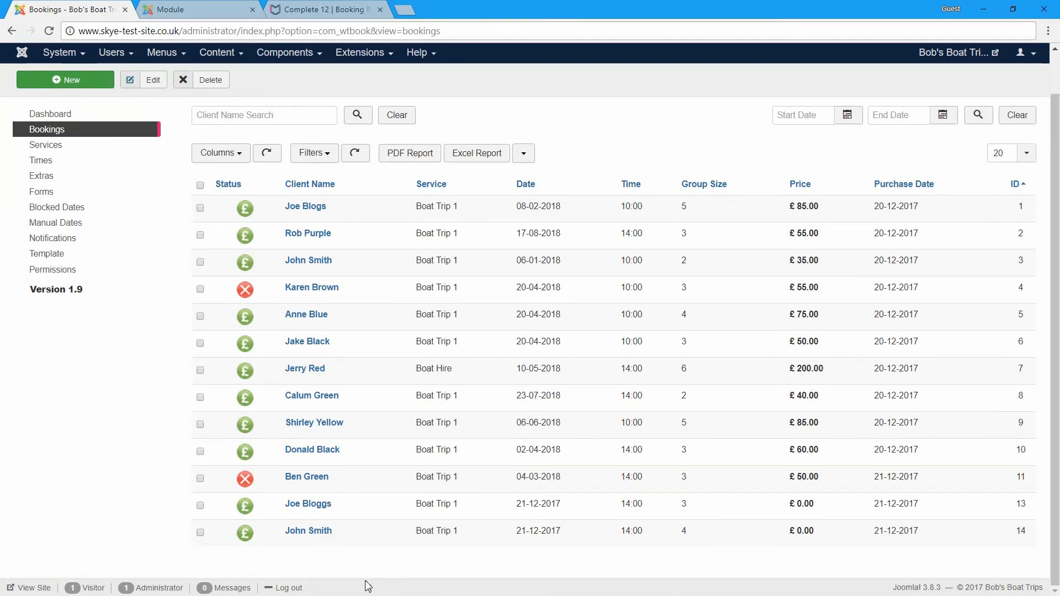
pyautogui.click(237, 153)
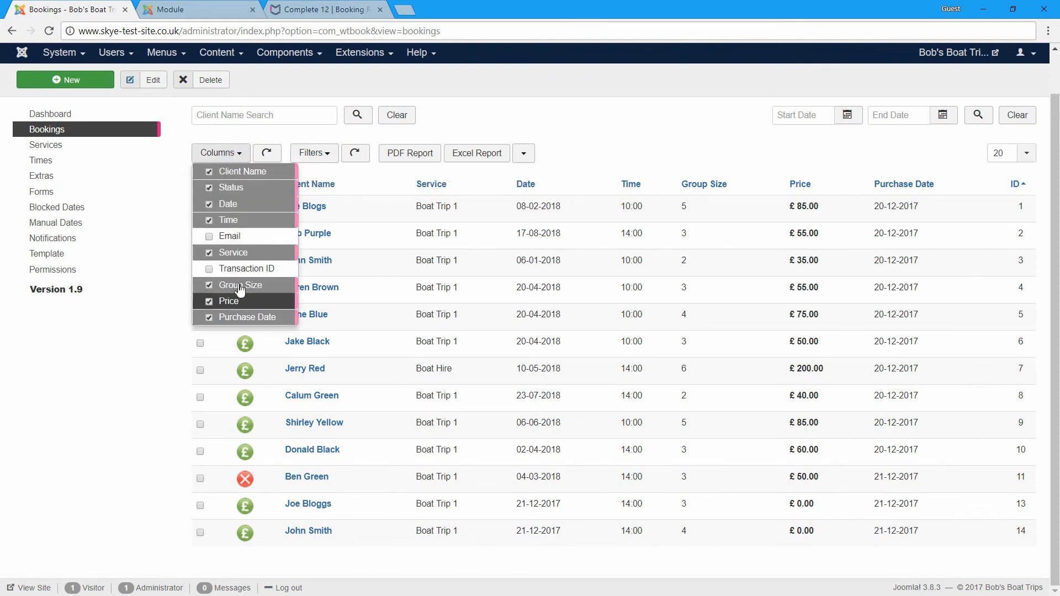
pyautogui.click(254, 269)
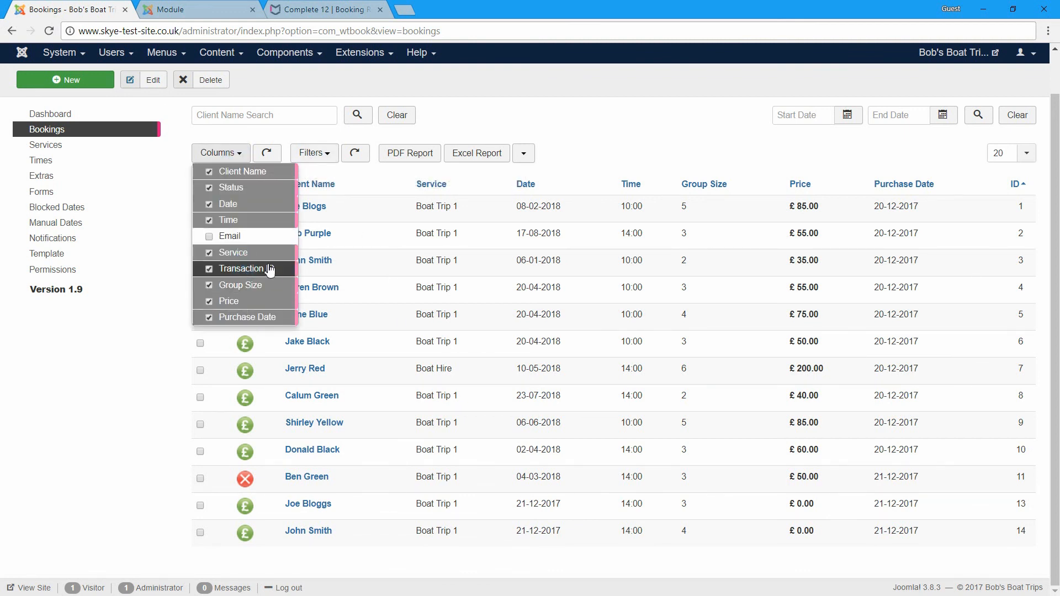
pyautogui.click(269, 153)
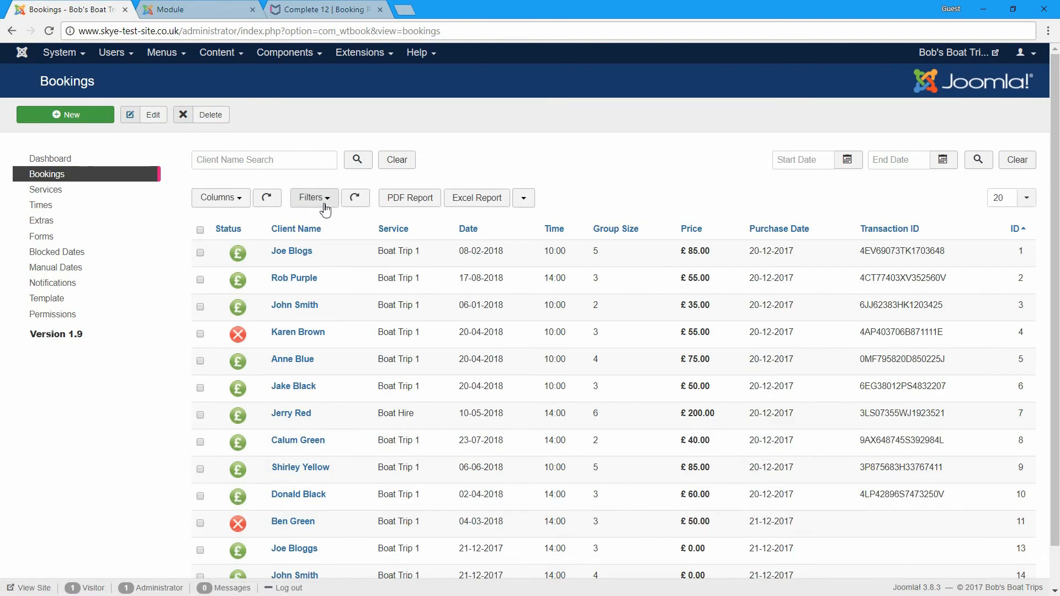
# - Check the new 21-12-2017 bookings' 0.00 price, then go back to the booking module page
pyautogui.scroll(-1, 876, 355)
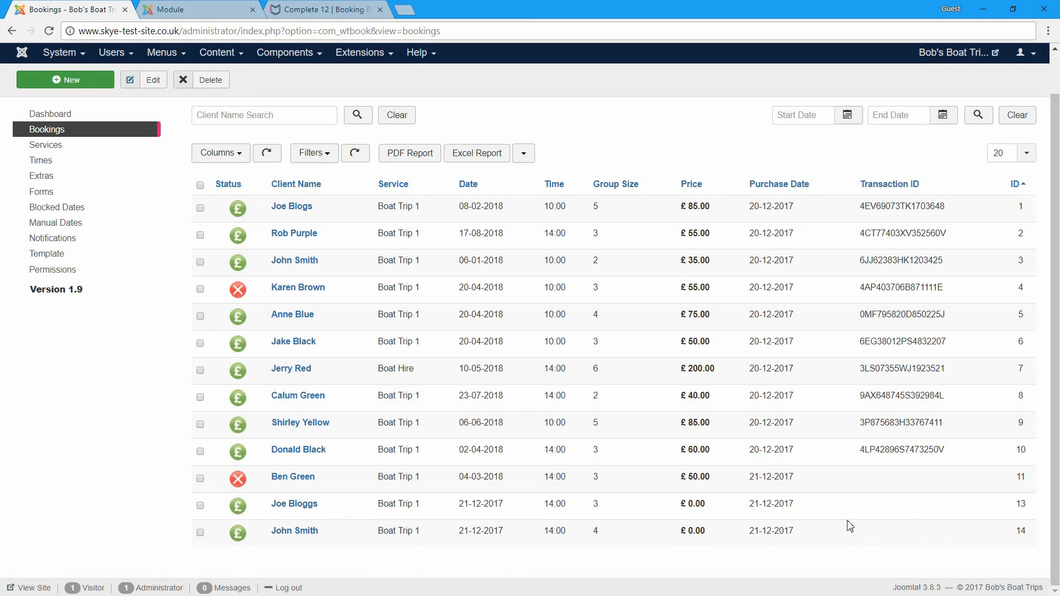
pyautogui.moveTo(707, 503); pyautogui.dragTo(690, 538)
pyautogui.click(178, 9)
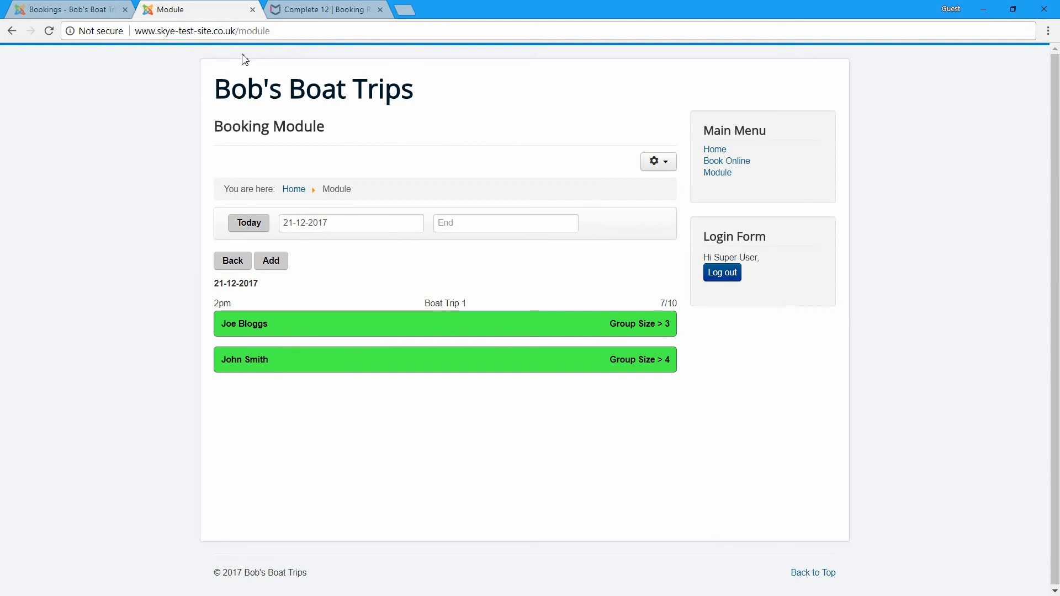